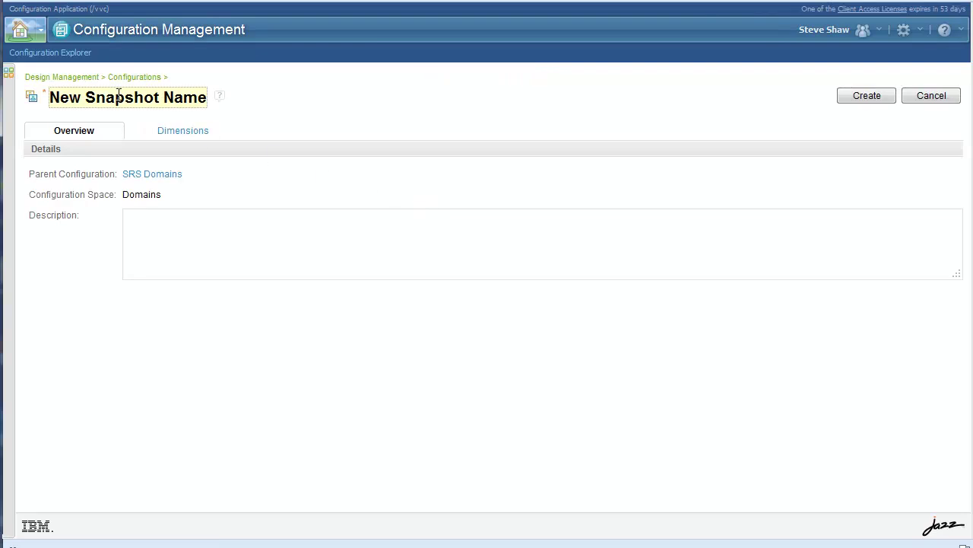
- Create a snapshot of the SRS Domains configuration named Org1 and return to the Domains project
left_click(63, 97)
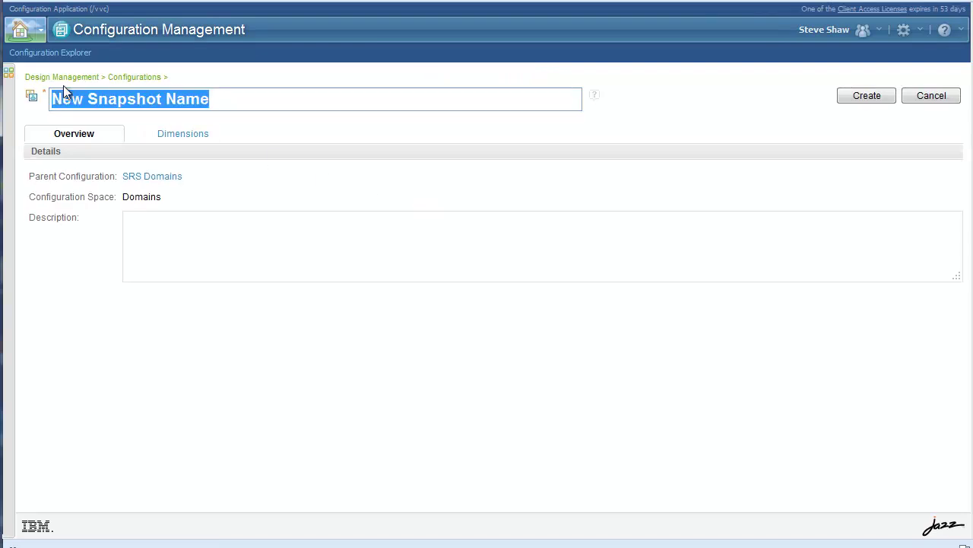
type("Org1")
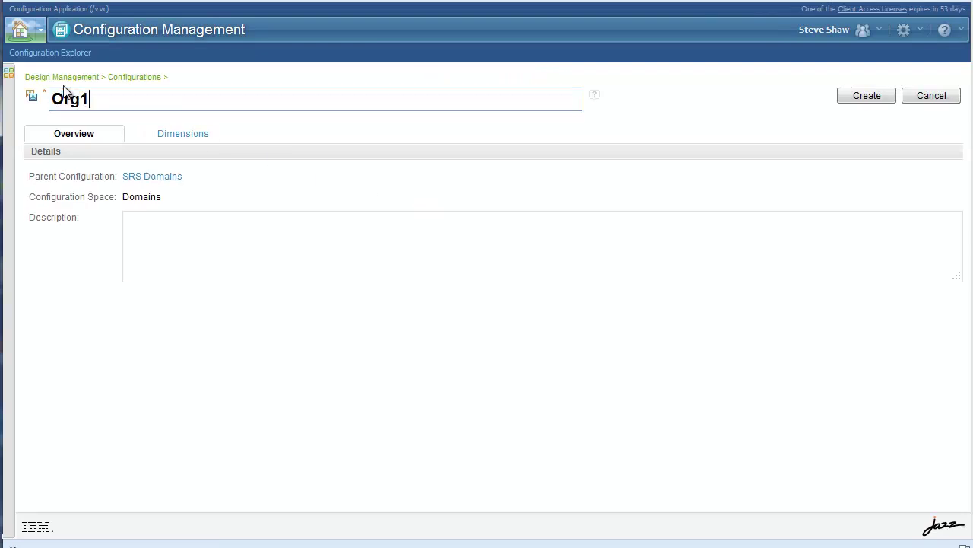
left_click(874, 96)
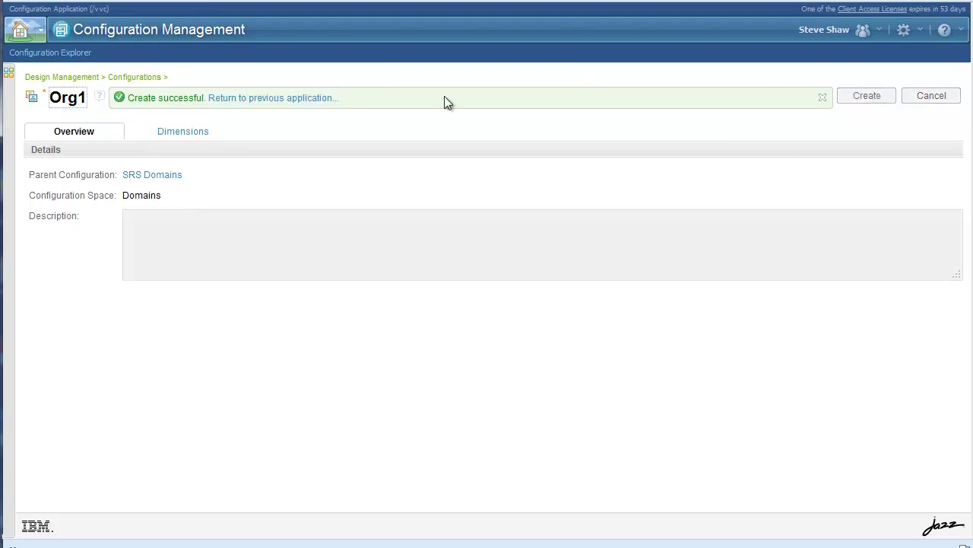
left_click(288, 100)
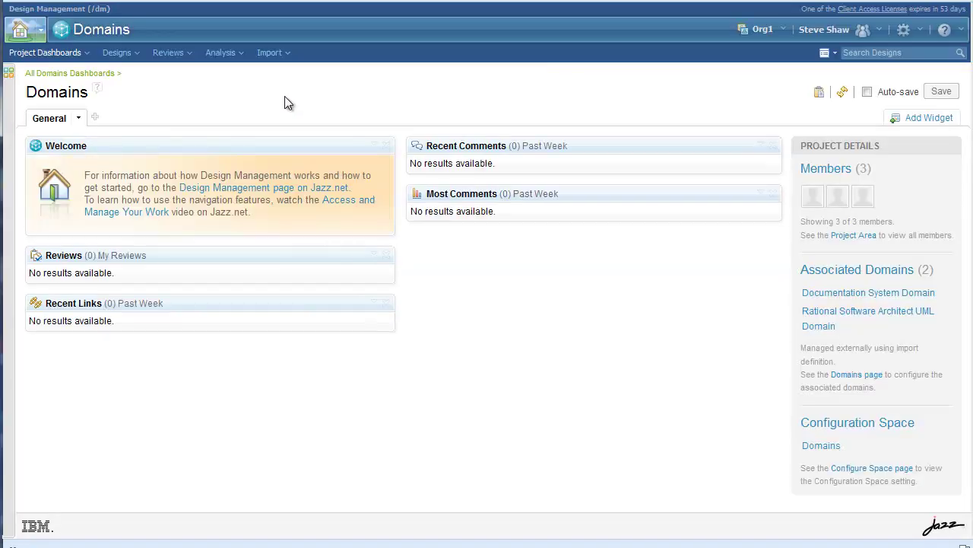
- Browse the project's designs in the Explorer and open the Organization Domain
left_click(138, 57)
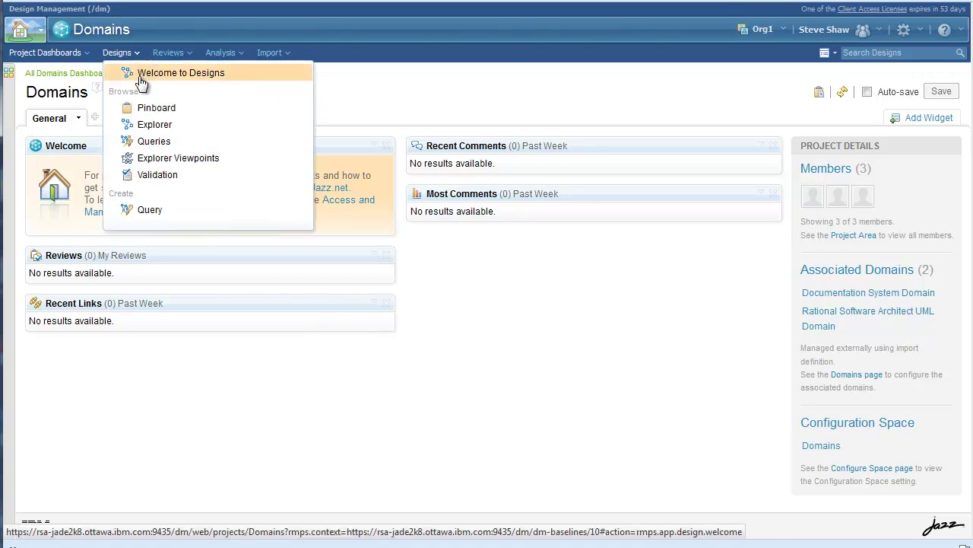
left_click(143, 124)
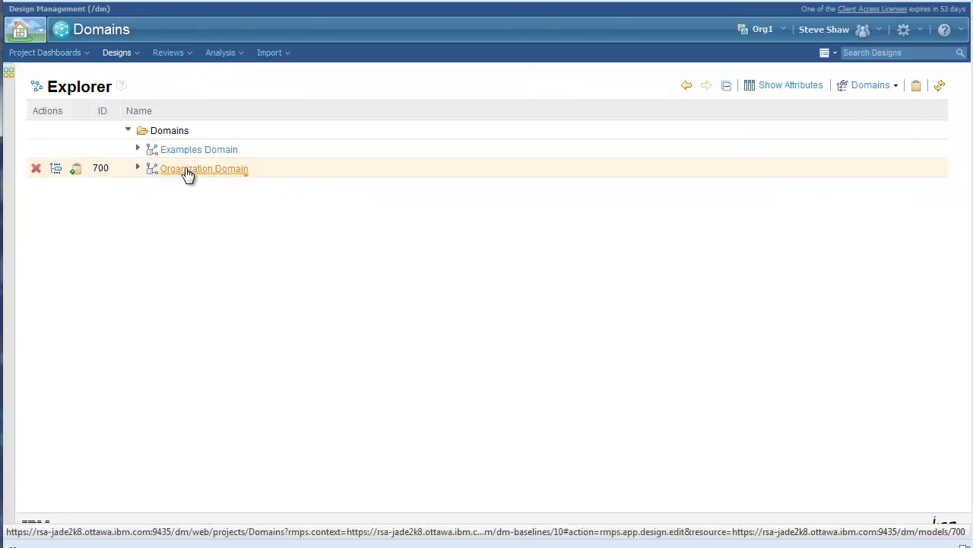
left_click(188, 173)
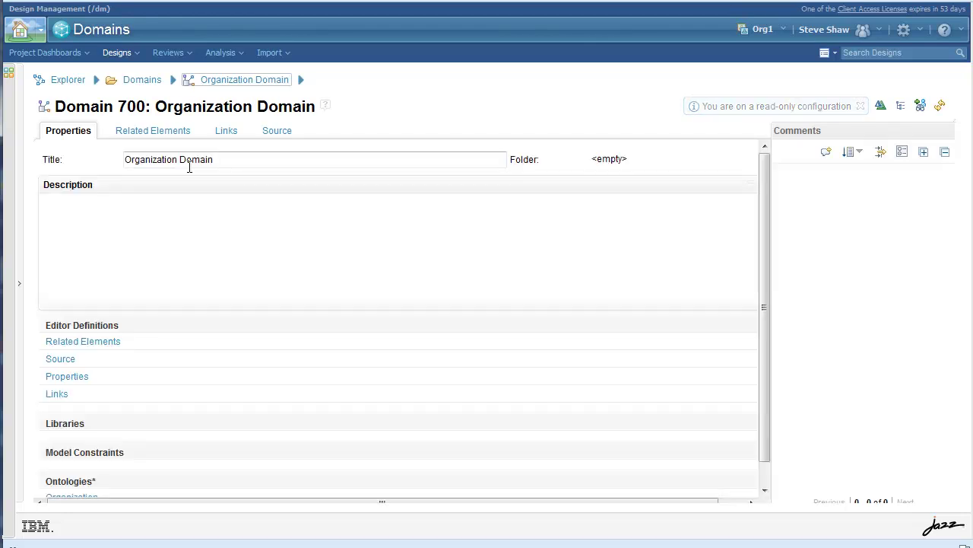
- Switch the current configuration to SRS Domains and review the Organization Domain's ontologies and top level document classes
left_click(784, 32)
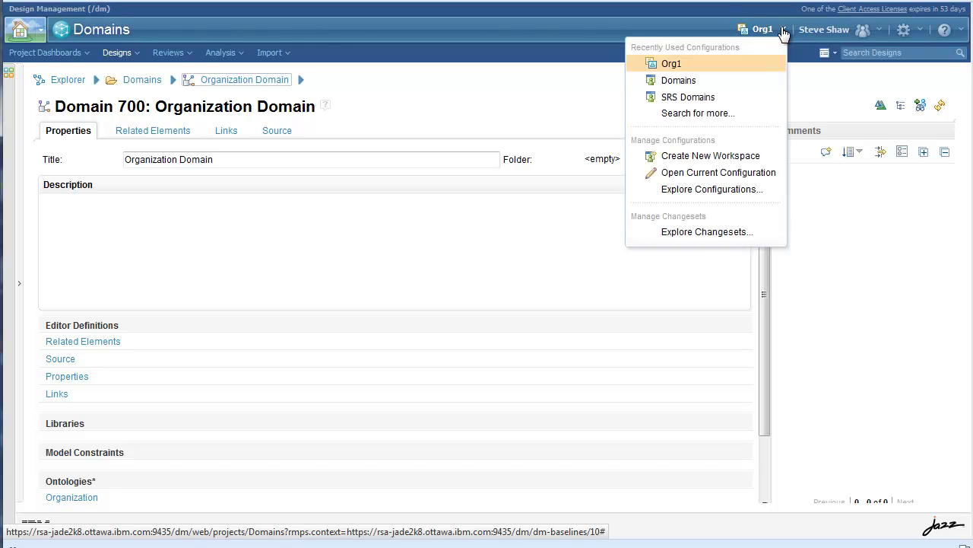
left_click(689, 97)
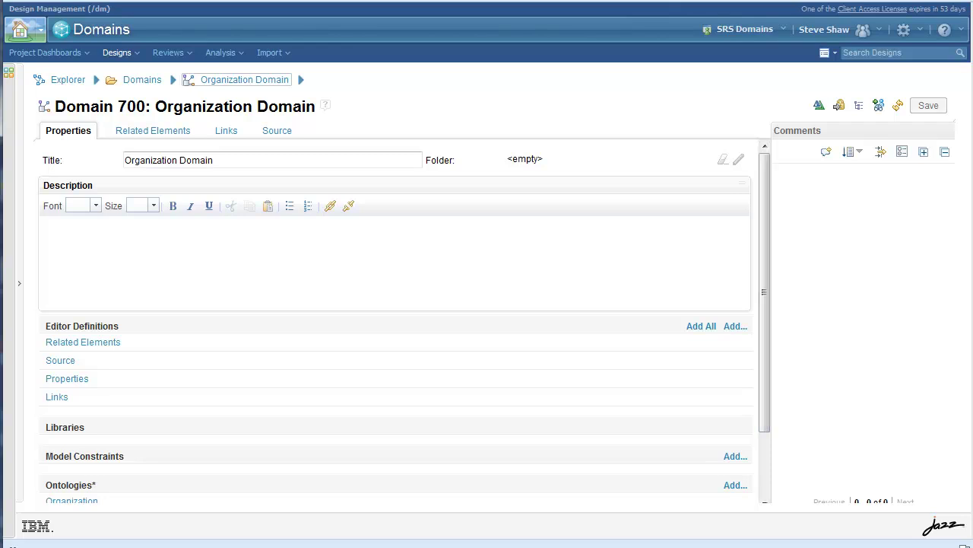
left_click_drag(764, 217, 755, 290)
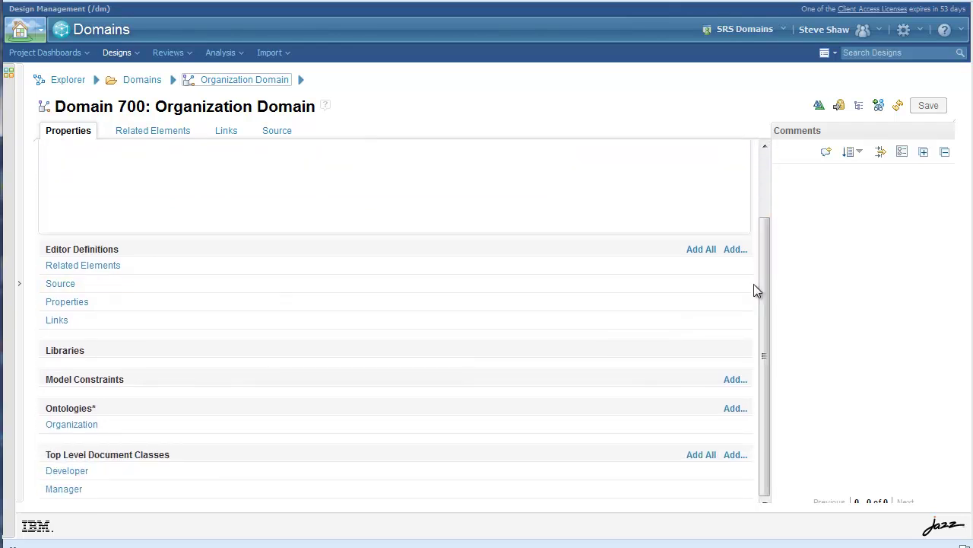
- Start a new project area named Test Organization that uses the Blank process
left_click(919, 32)
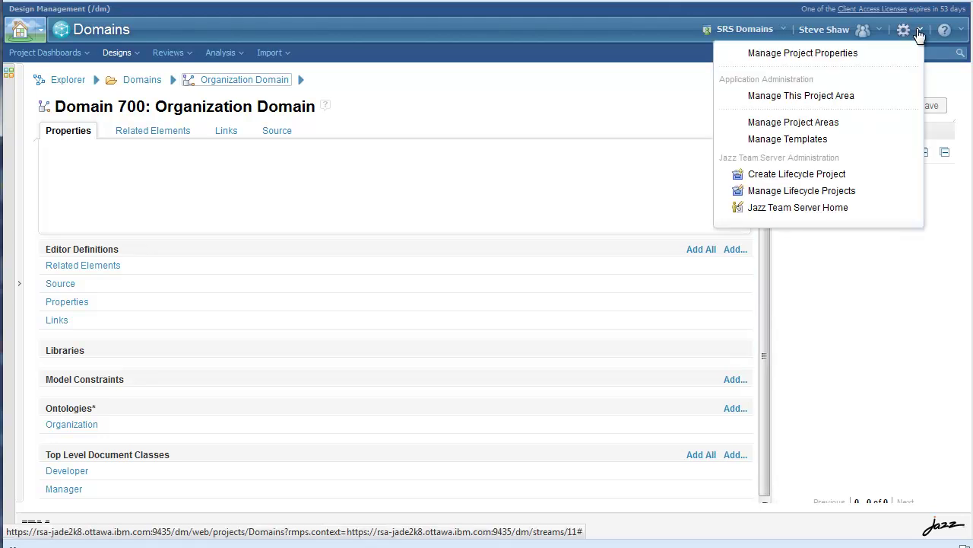
left_click(793, 122)
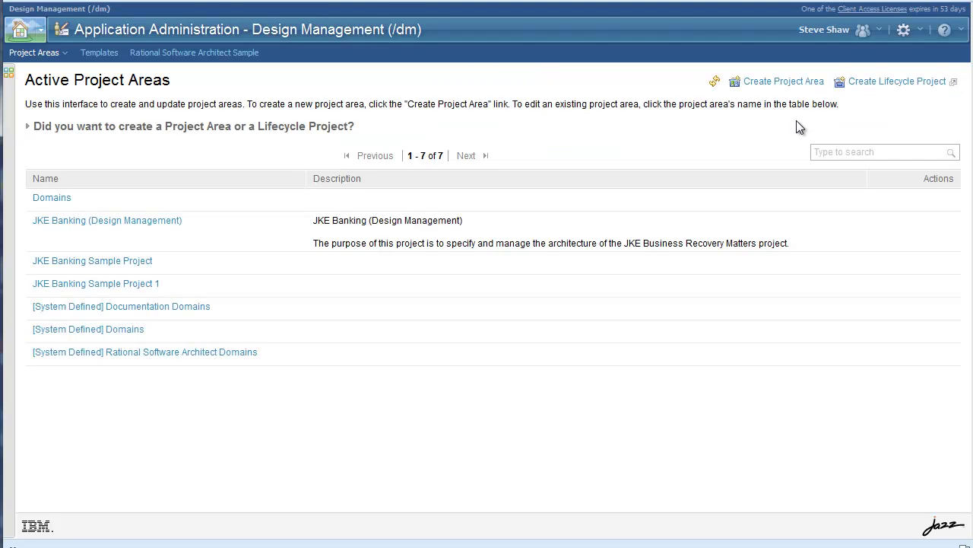
left_click(787, 81)
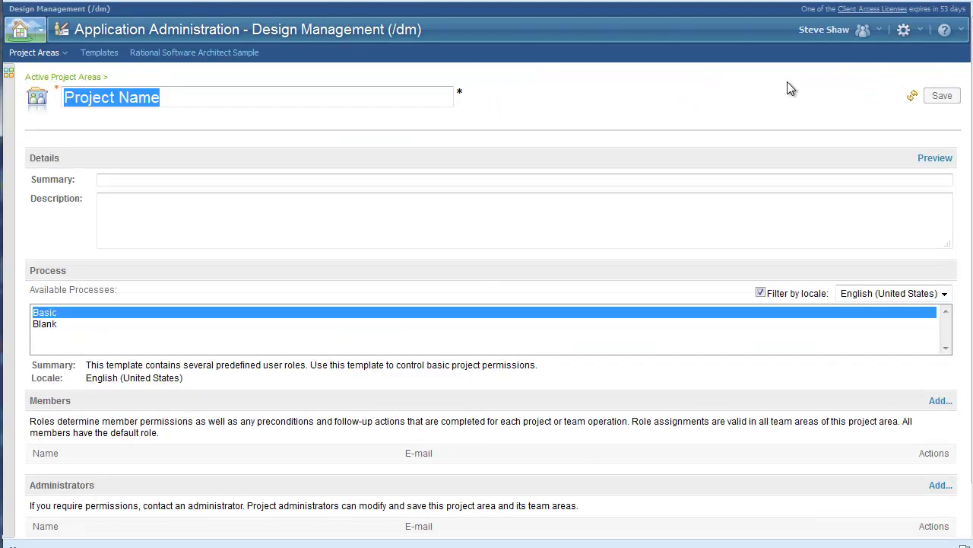
type("Test")
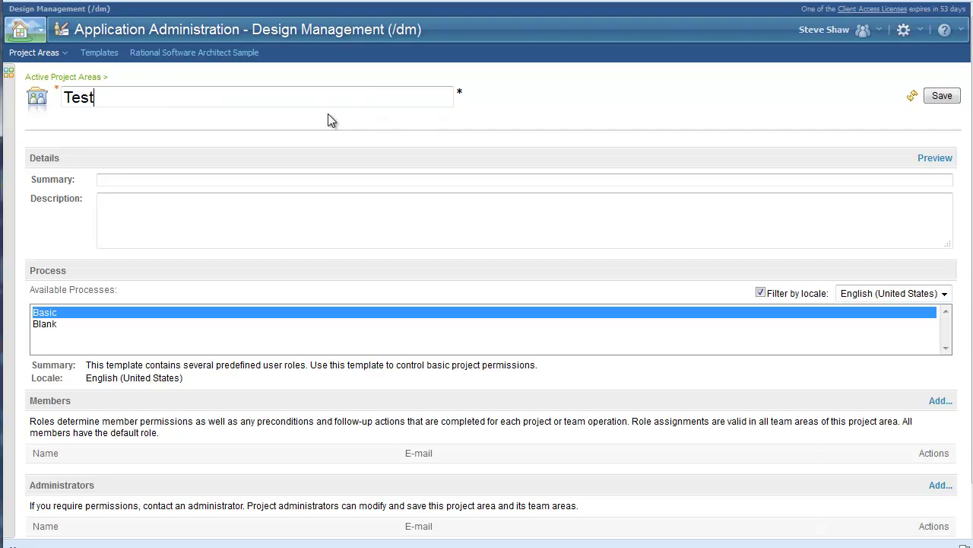
type(" Organization")
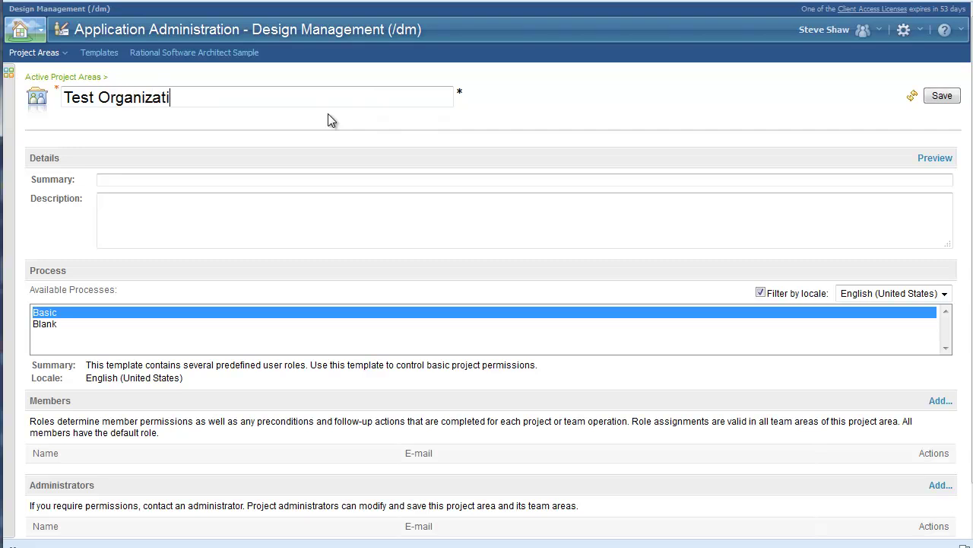
left_click(142, 324)
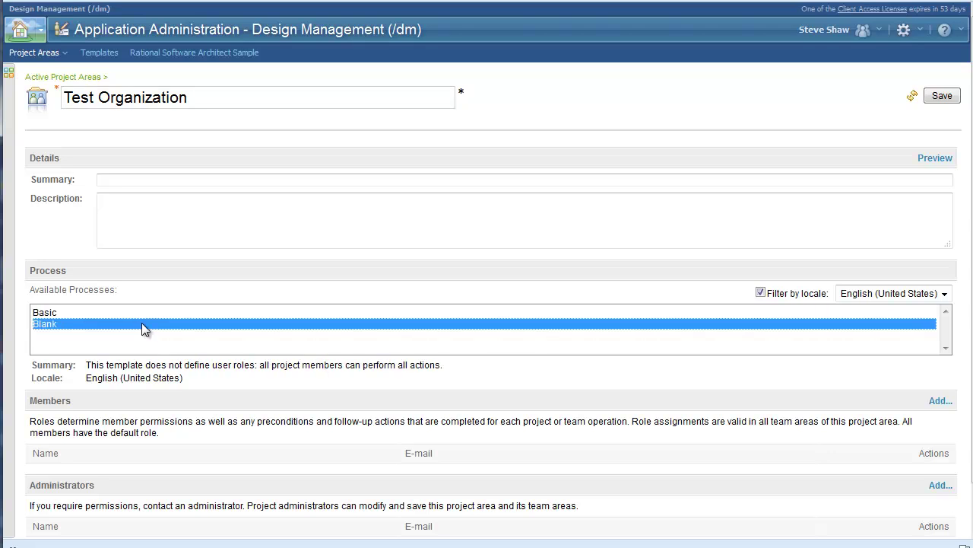
- Find your own user account and add it as a member of the Test Organization project area
left_click(937, 402)
type("sshaw")
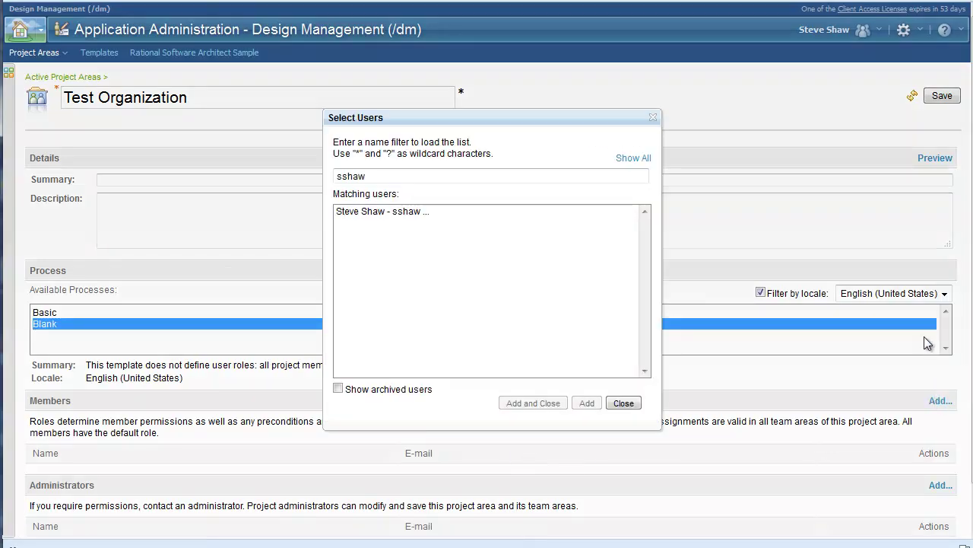
double_click(387, 213)
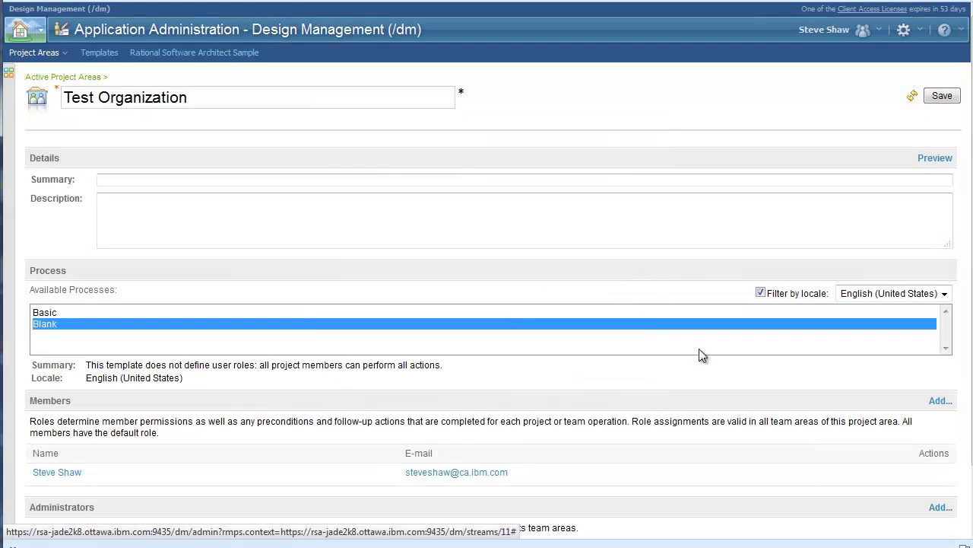
- Add the same user as an administrator of the project area and save it
left_click_drag(972, 434, 972, 487)
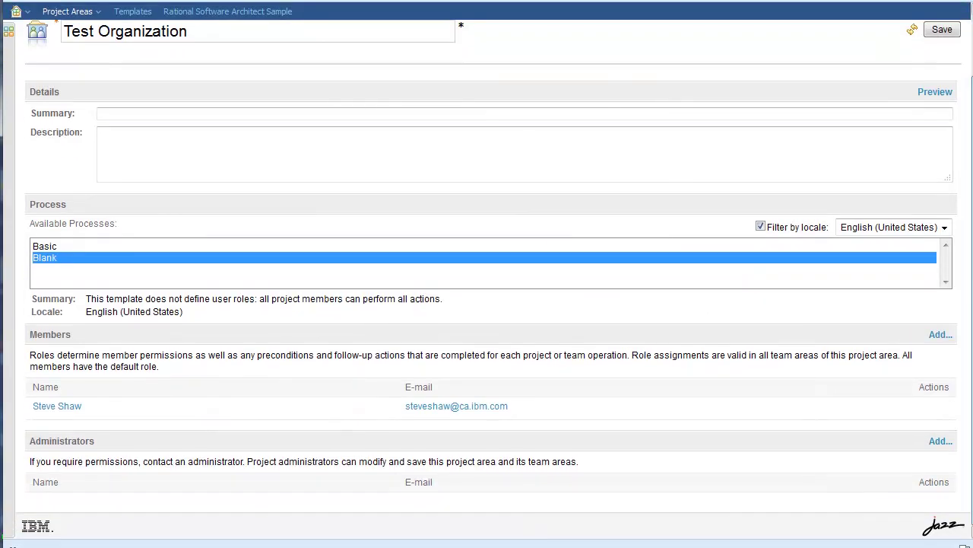
left_click(939, 441)
type("sshaw")
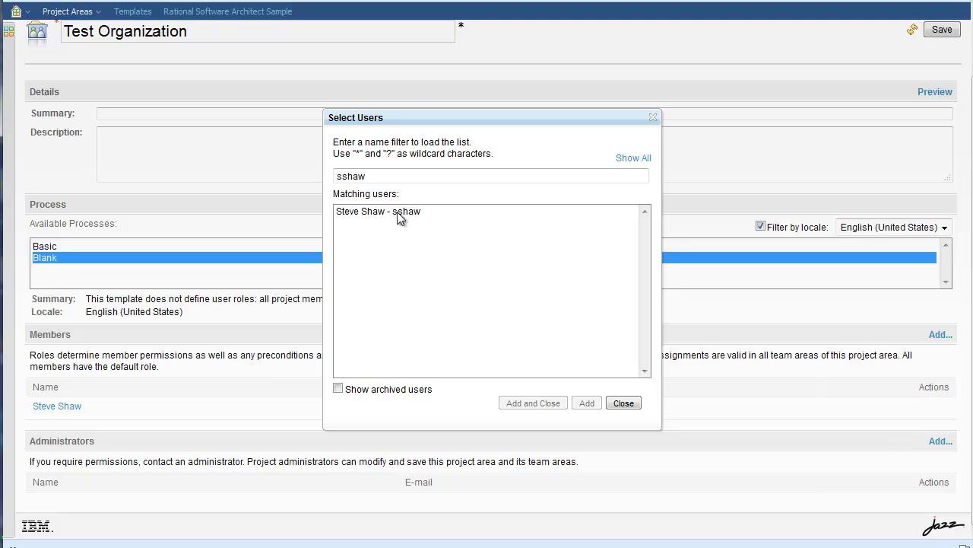
double_click(401, 214)
left_click(946, 35)
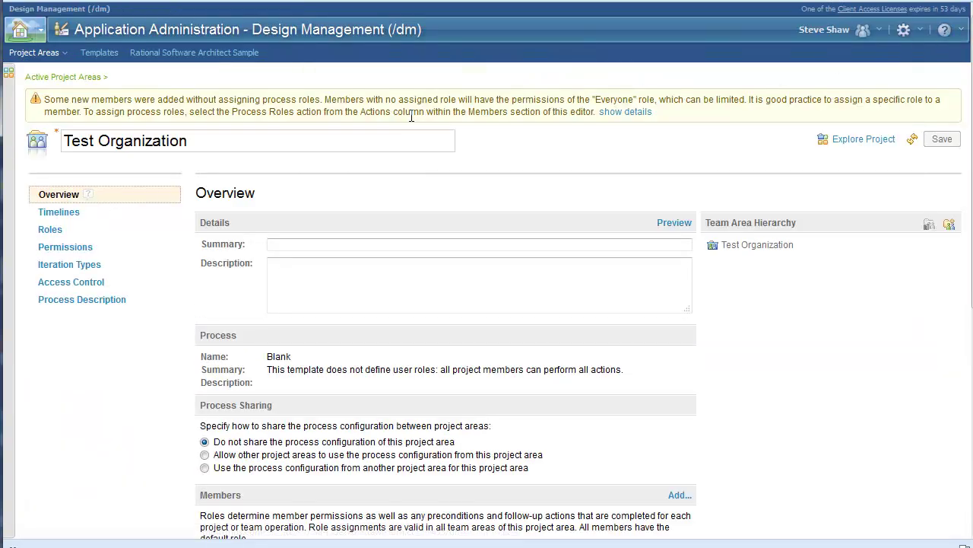
- Open the Test Organization project and save a new configuration space for it, named Test Organization
left_click(41, 34)
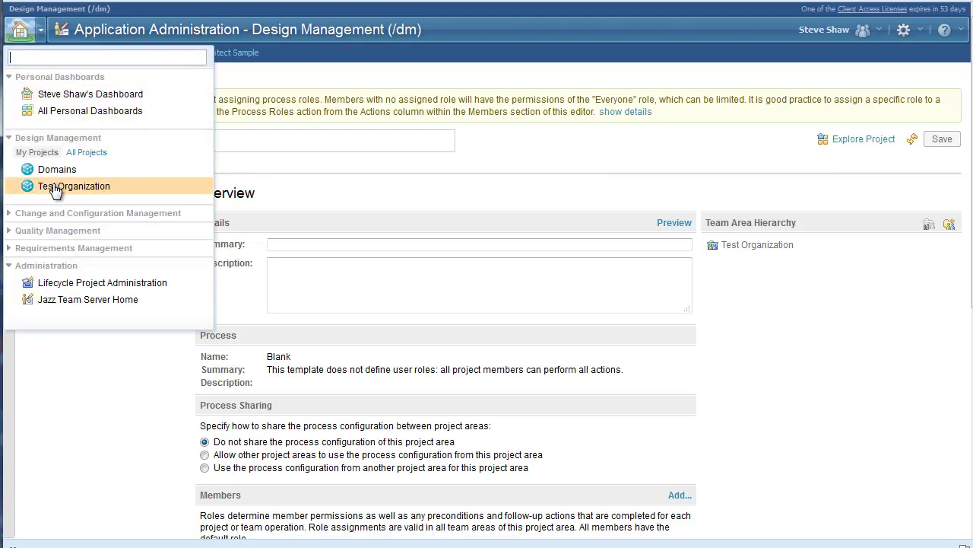
left_click(57, 188)
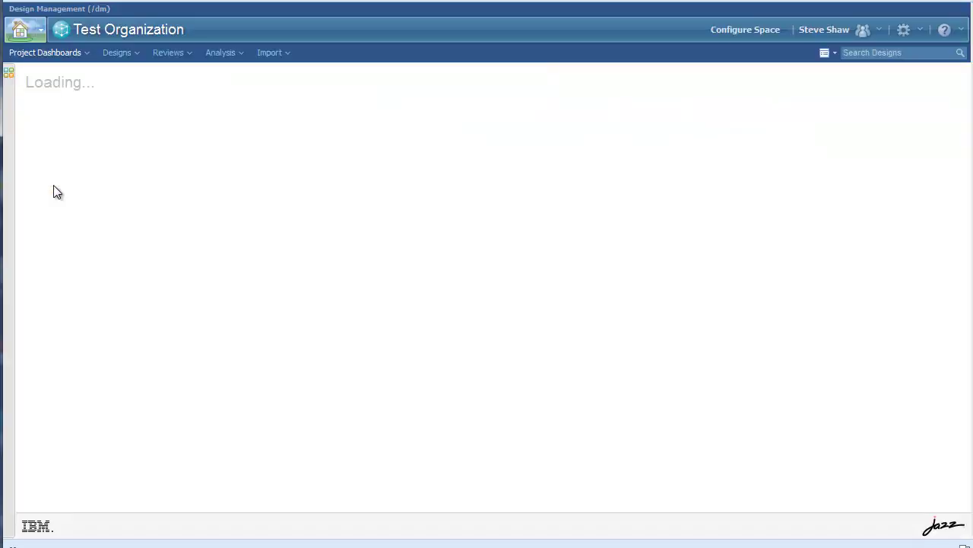
left_click(921, 31)
left_click(863, 32)
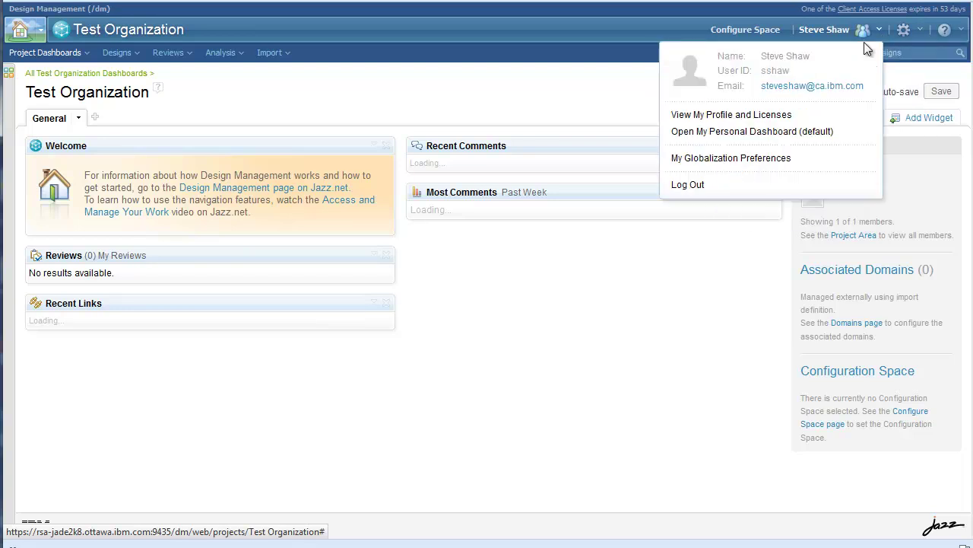
left_click(745, 31)
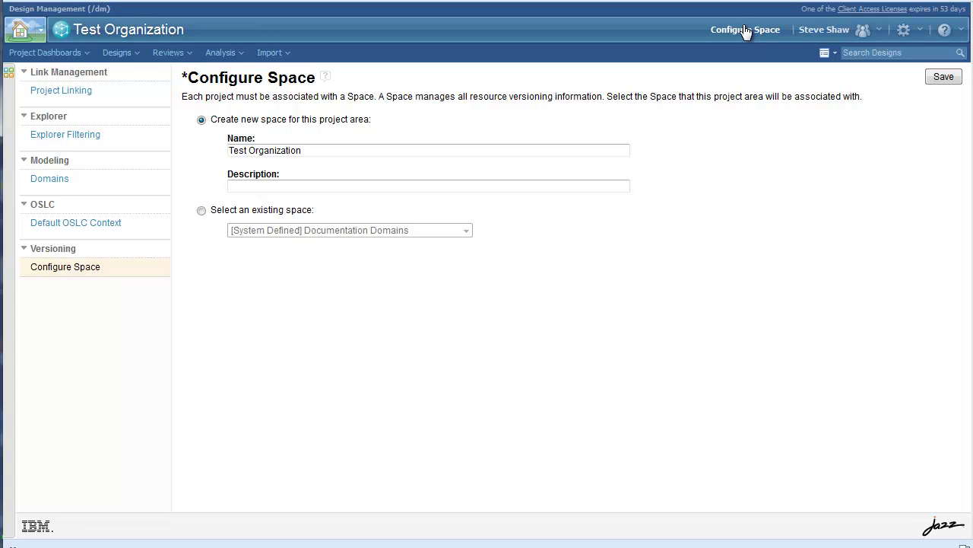
left_click(944, 77)
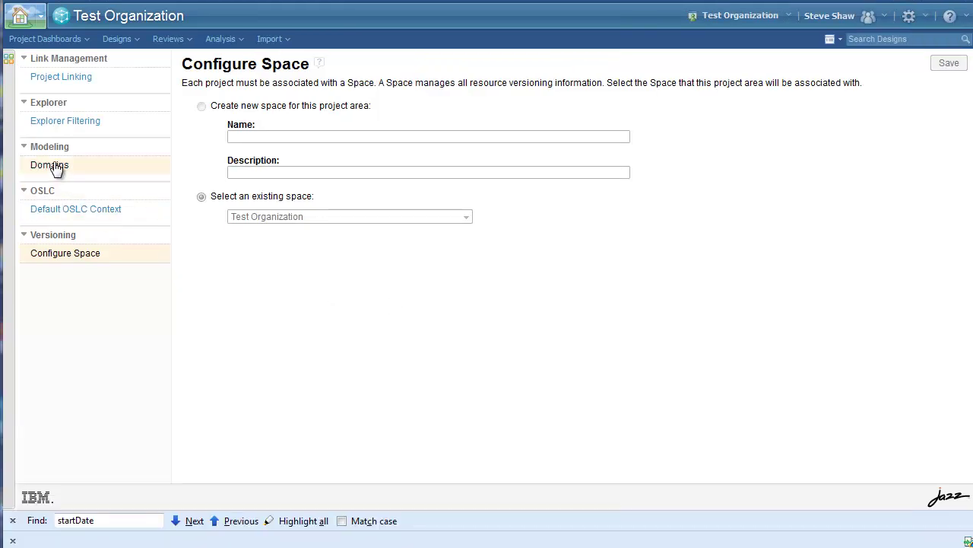
- Set the project's domain data to be actively managed with Design Manager, saving and accepting the irreversible change
left_click(54, 166)
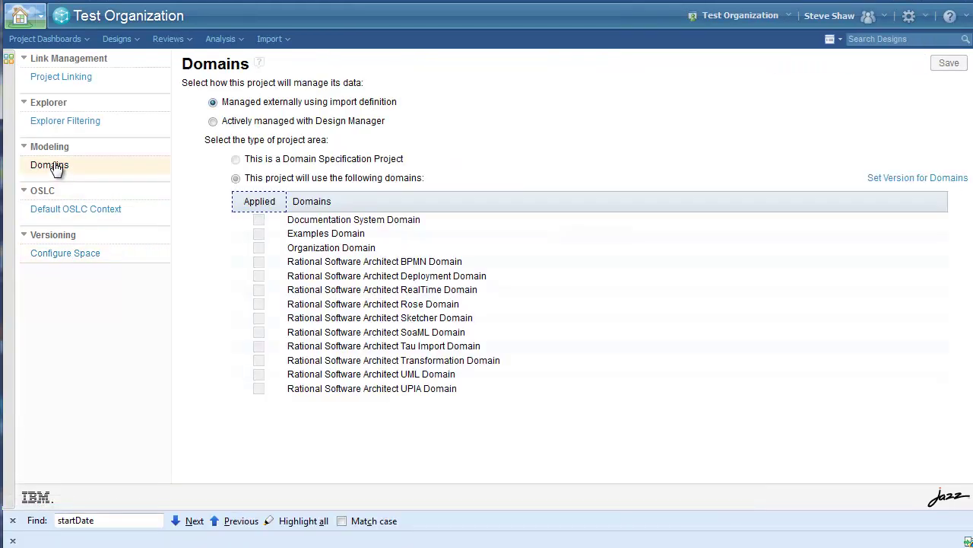
left_click(213, 121)
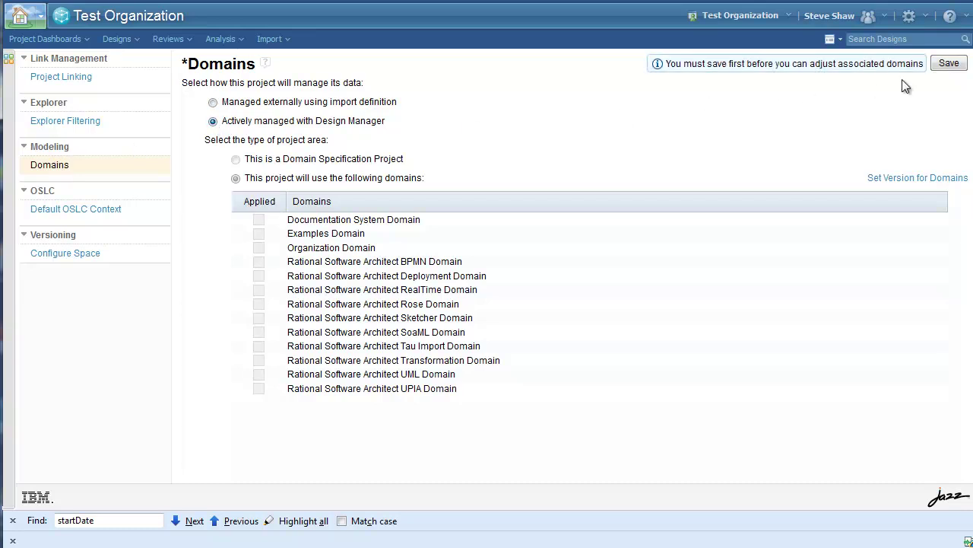
left_click(949, 64)
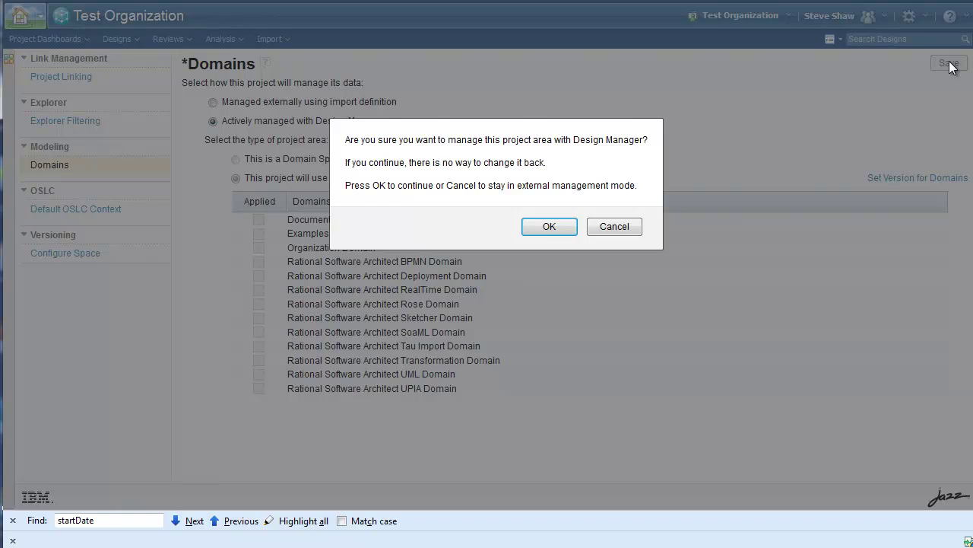
left_click(558, 226)
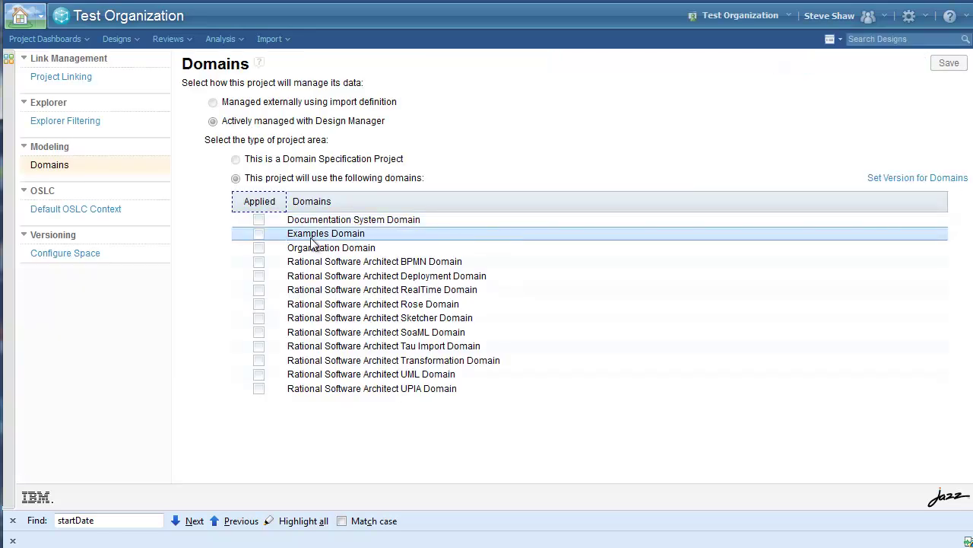
- Apply the Organization Domain to the project, save, and set its version to Org1
left_click(259, 248)
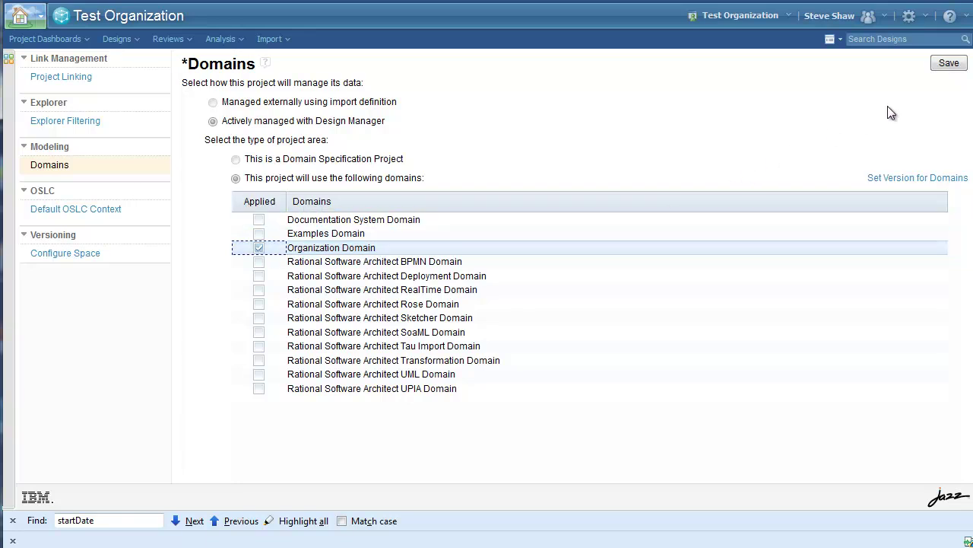
left_click(949, 63)
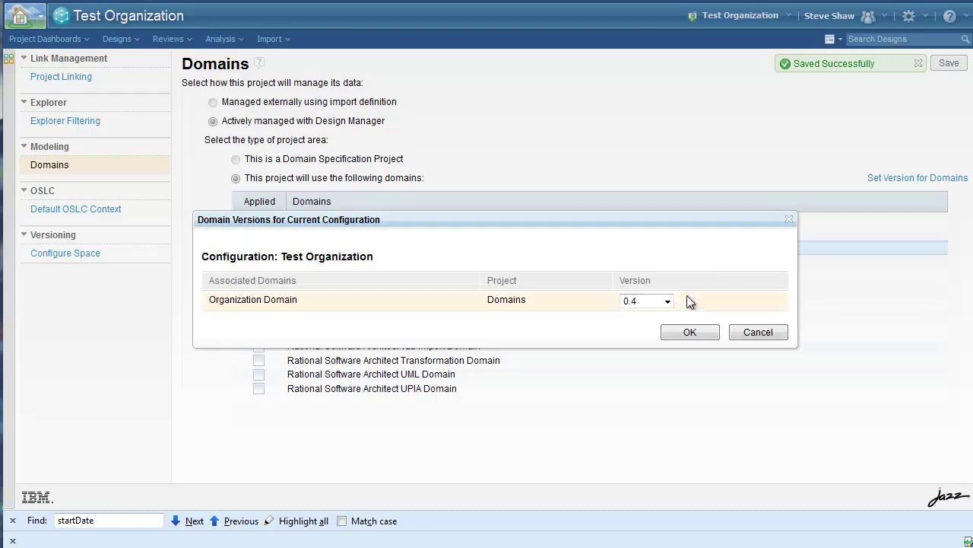
left_click(667, 301)
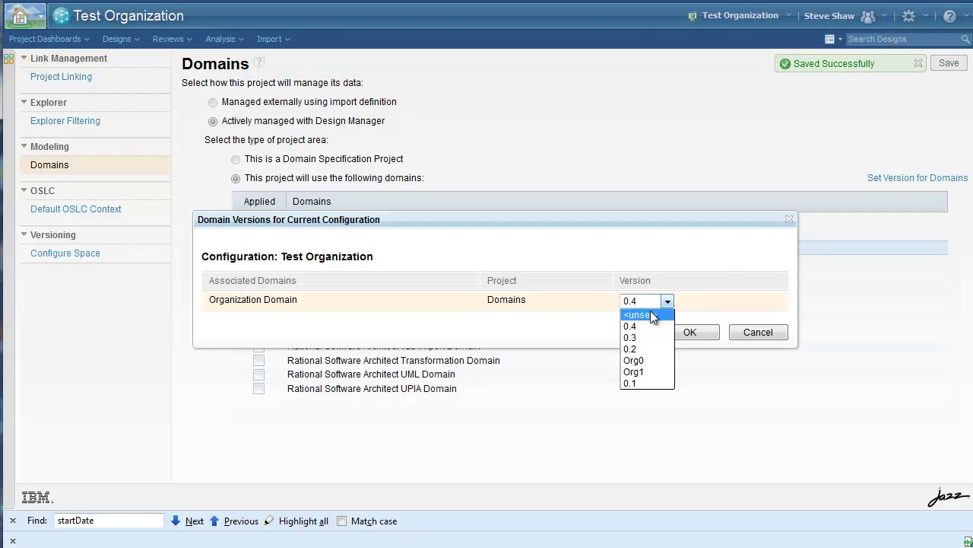
left_click(641, 374)
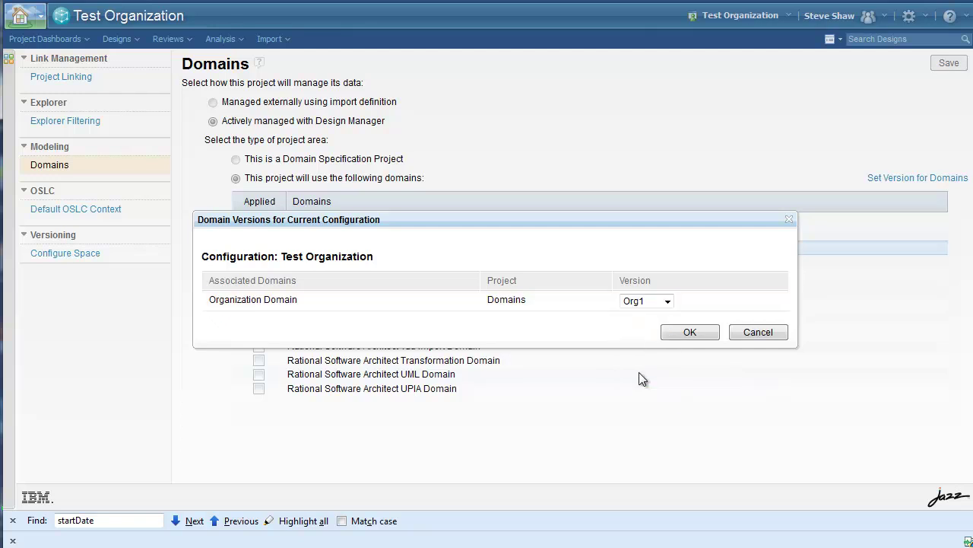
left_click(689, 335)
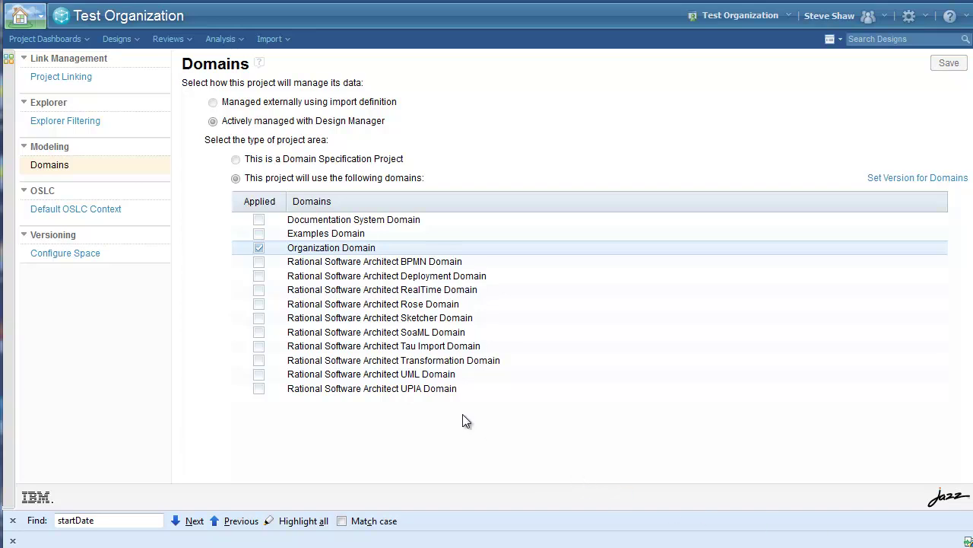
- Create a Developer resource, enter the developer's first name as its title, and set the salary to 50,000
left_click(140, 42)
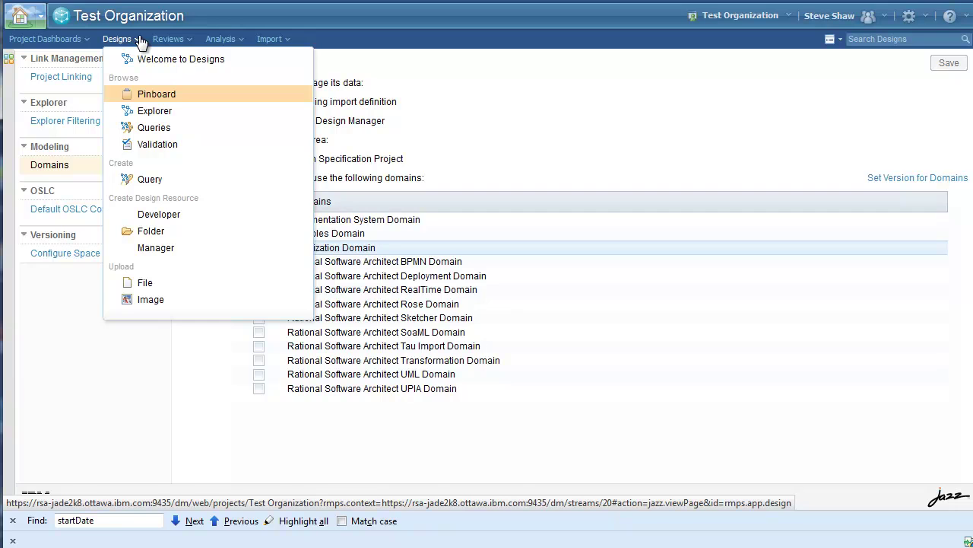
left_click(155, 217)
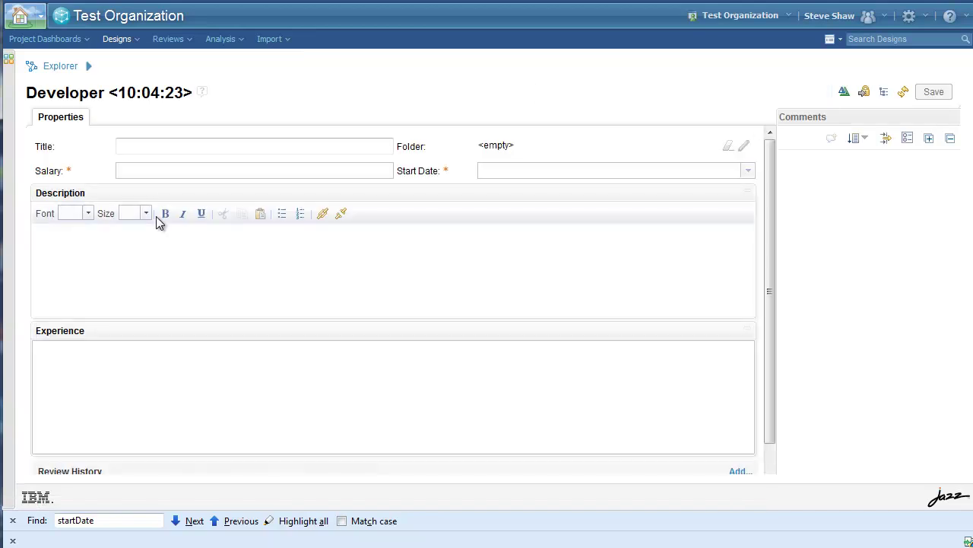
left_click(152, 147)
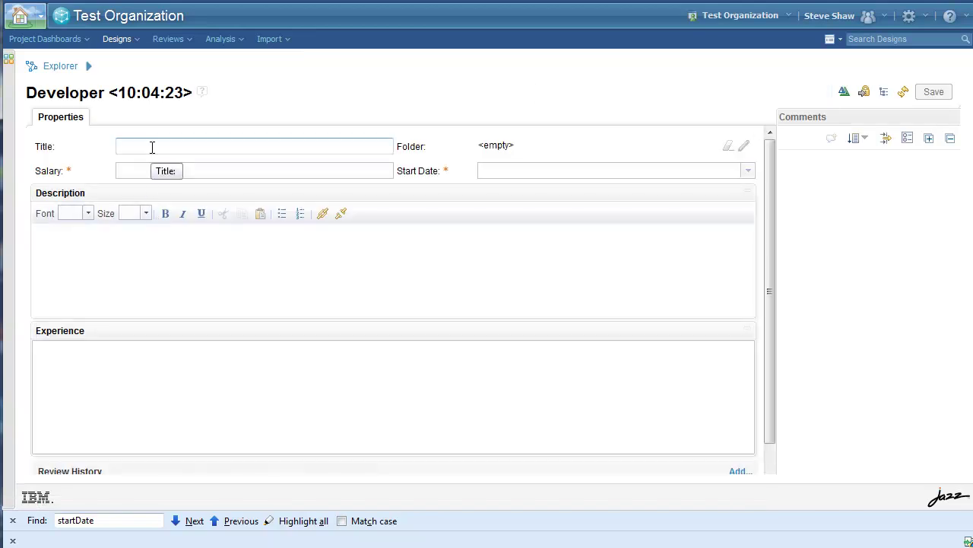
type("John")
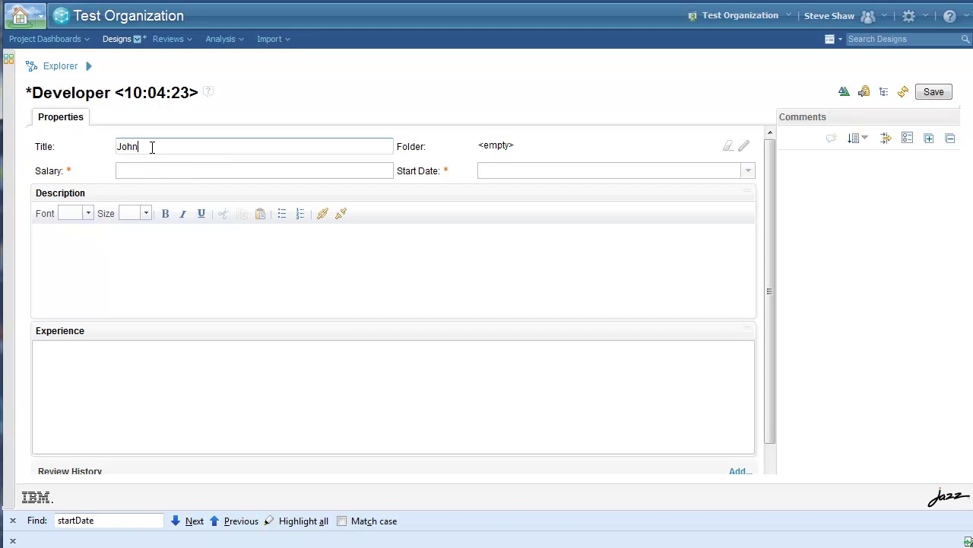
left_click(153, 165)
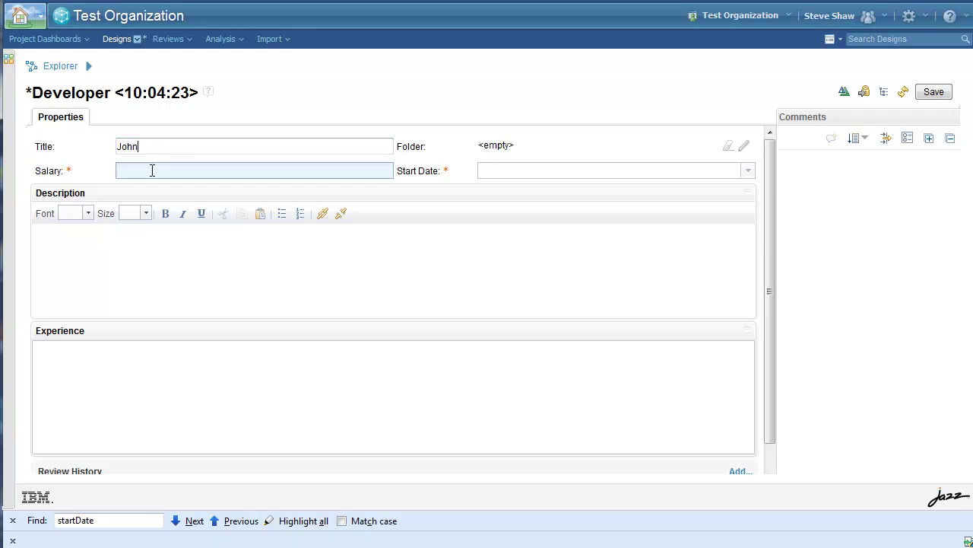
left_click(152, 171)
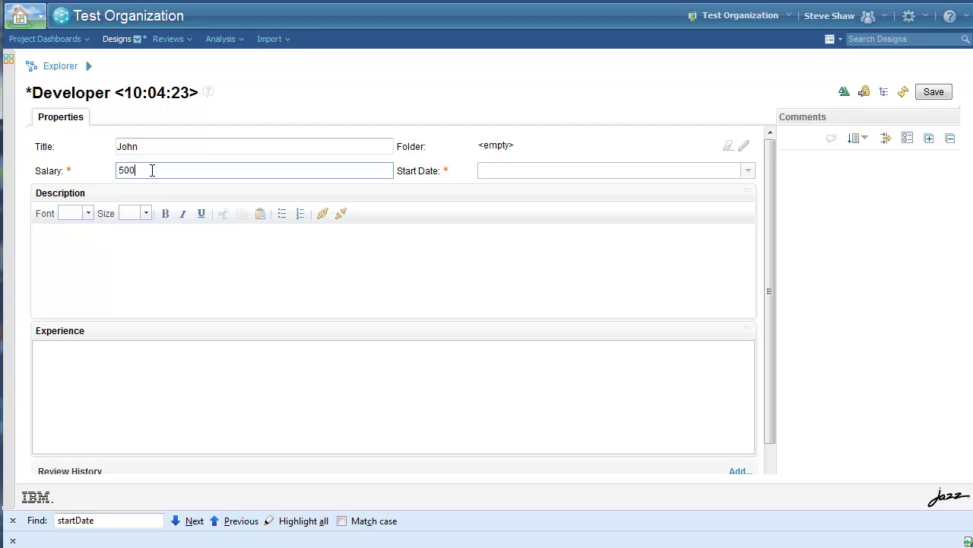
- Set the developer's start date to 9/7/2011
left_click(749, 171)
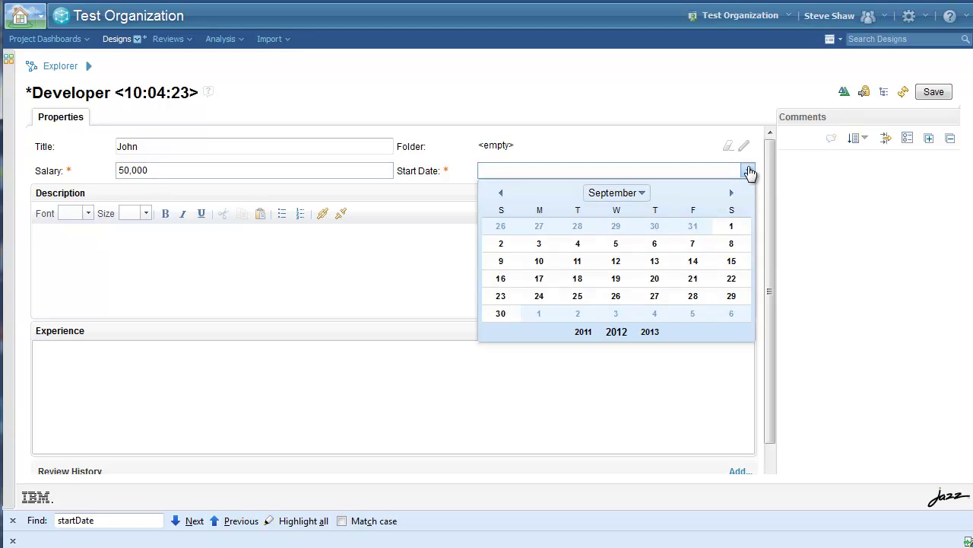
left_click(582, 333)
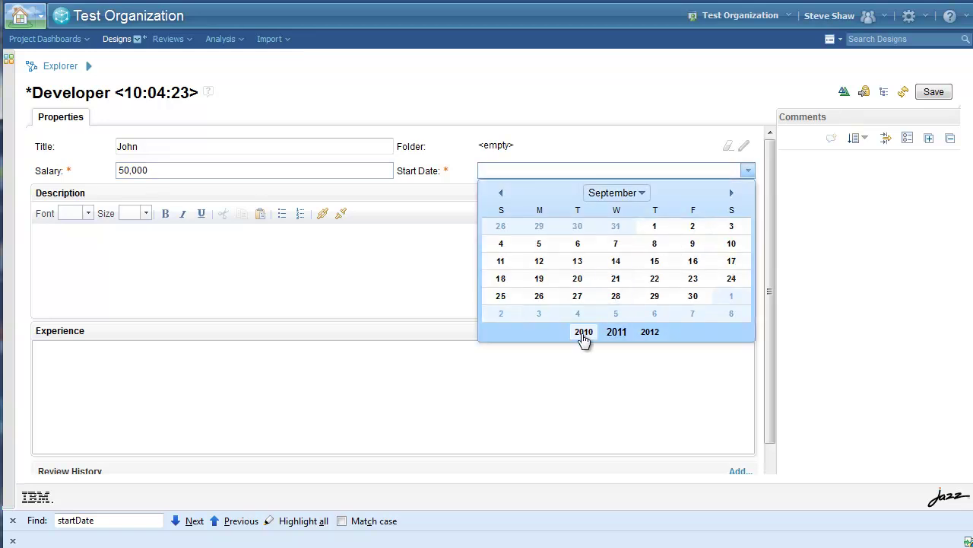
left_click(616, 243)
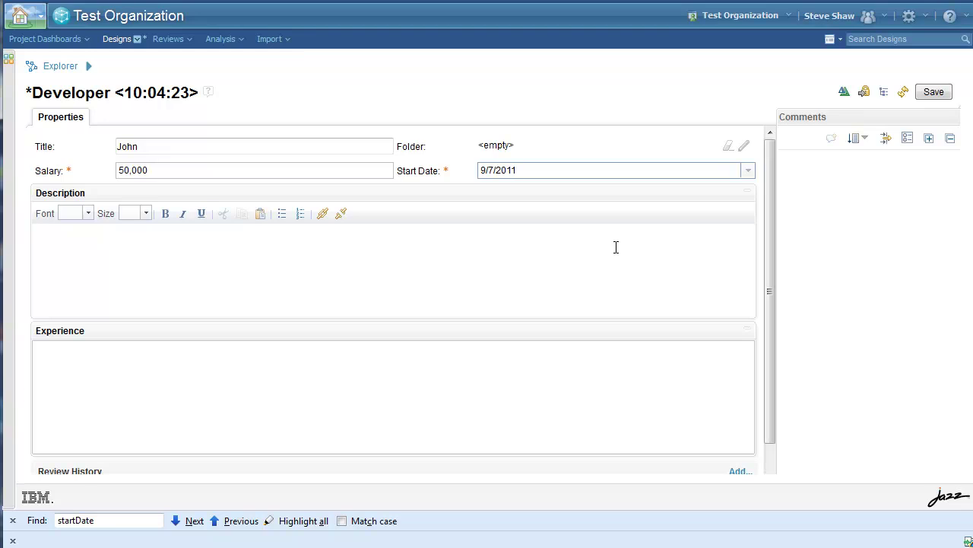
- Add Java to the developer's skills
left_click_drag(766, 235, 767, 300)
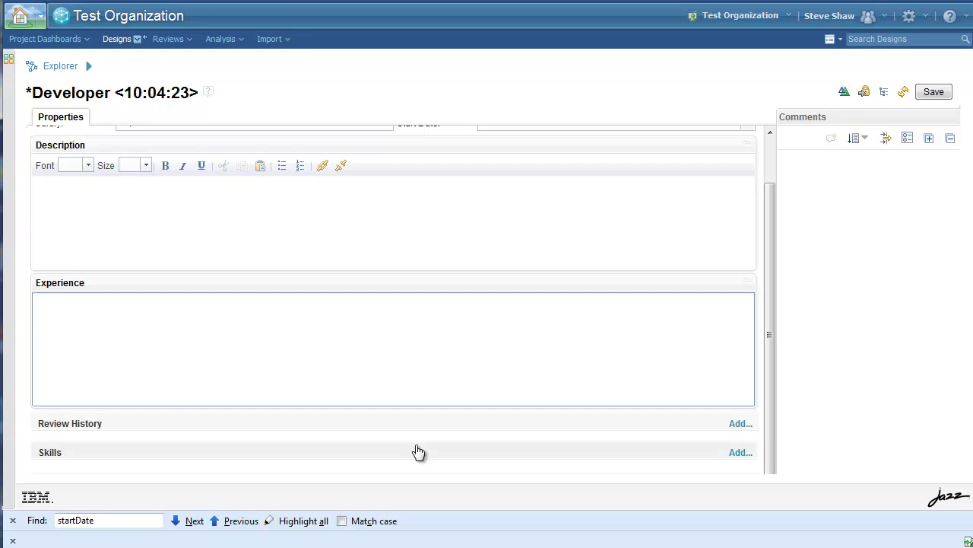
left_click(739, 455)
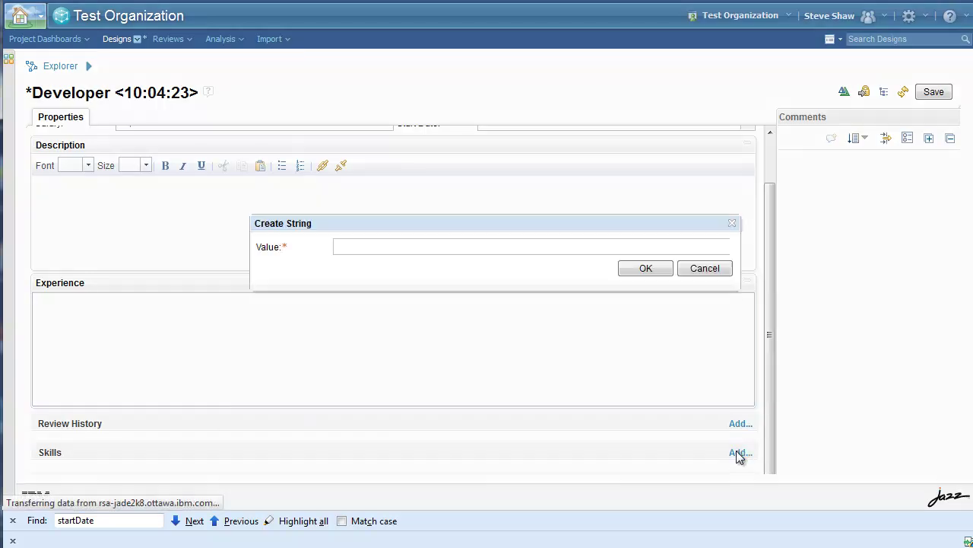
left_click(386, 245)
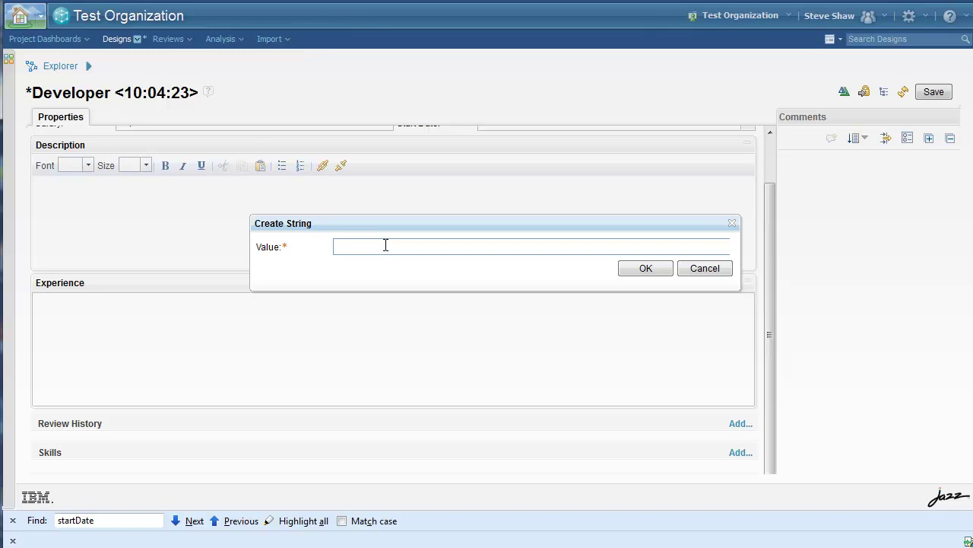
type("Java")
left_click(645, 269)
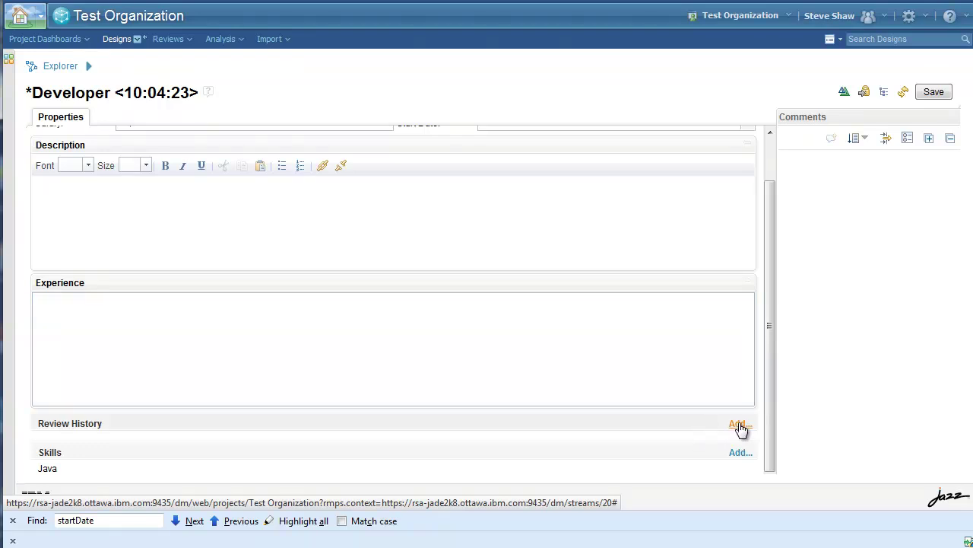
- Start a performance review in the developer's review history, labelled April Review, with start date 4/4/2012
left_click(739, 424)
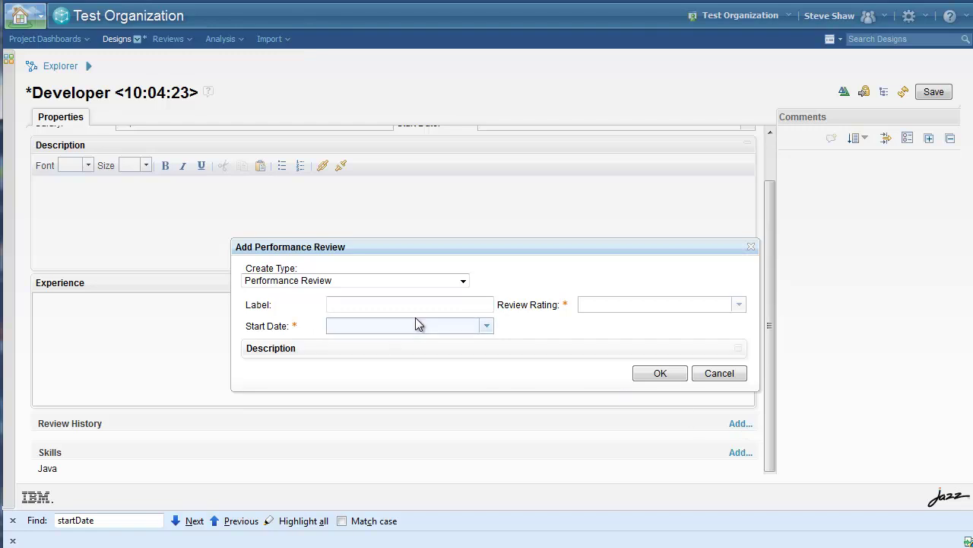
left_click(390, 304)
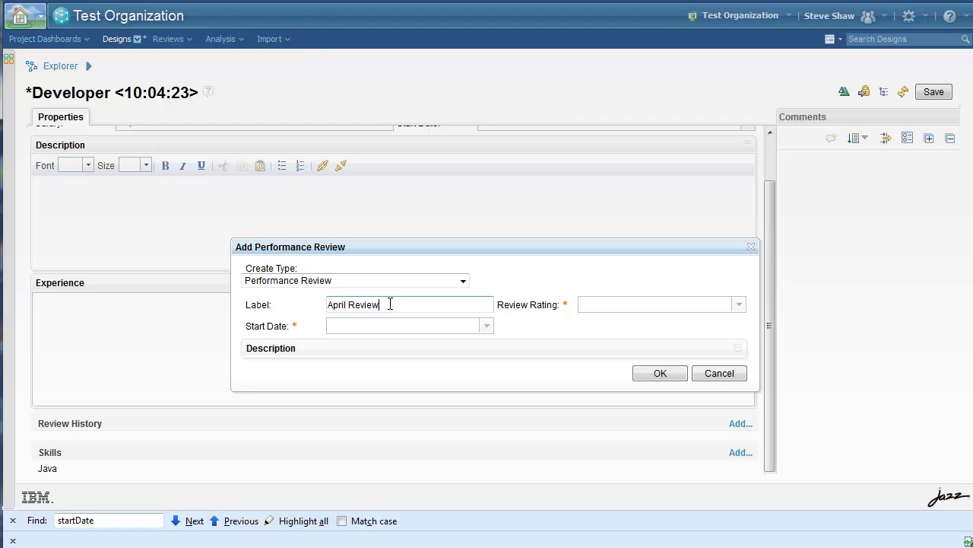
left_click(486, 327)
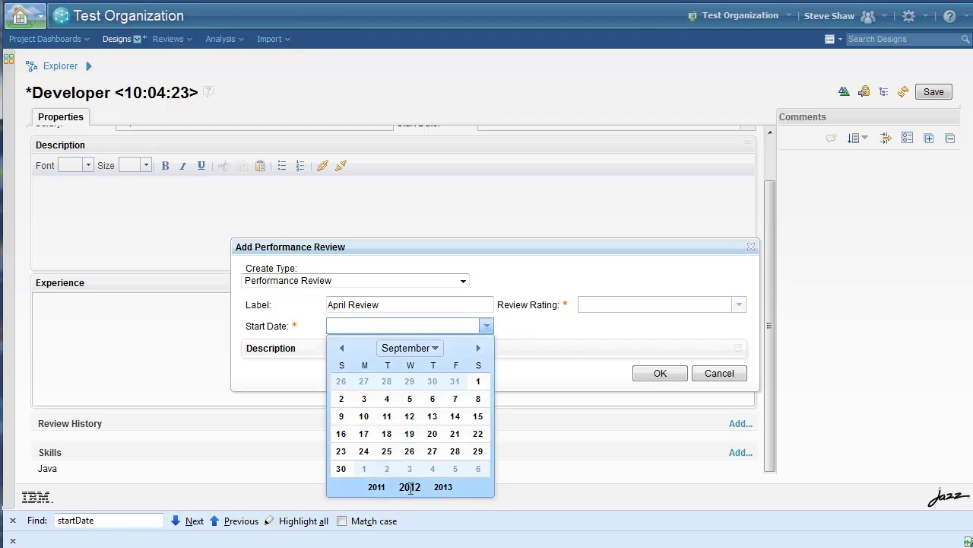
left_click(342, 349)
left_click(342, 348)
left_click(342, 348)
left_click(342, 348)
left_click(342, 348)
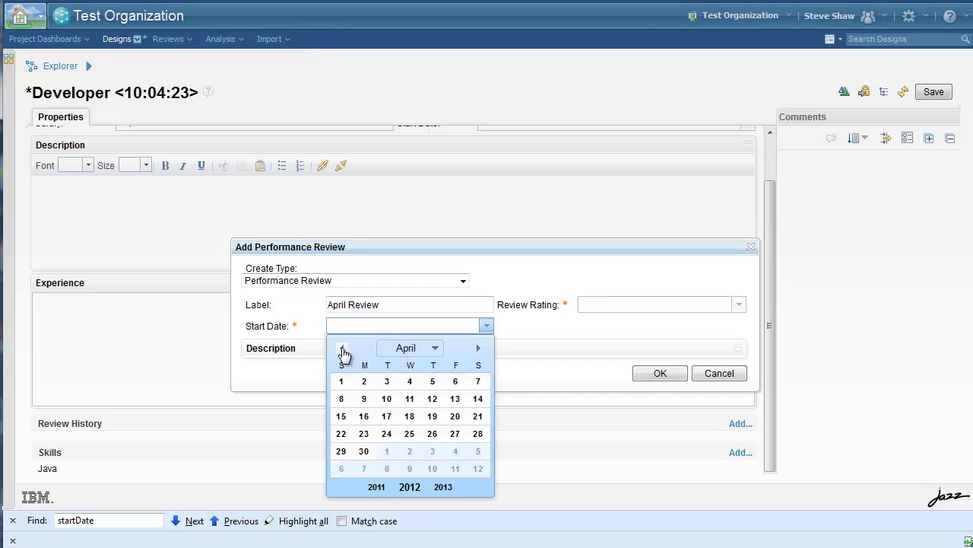
left_click(409, 382)
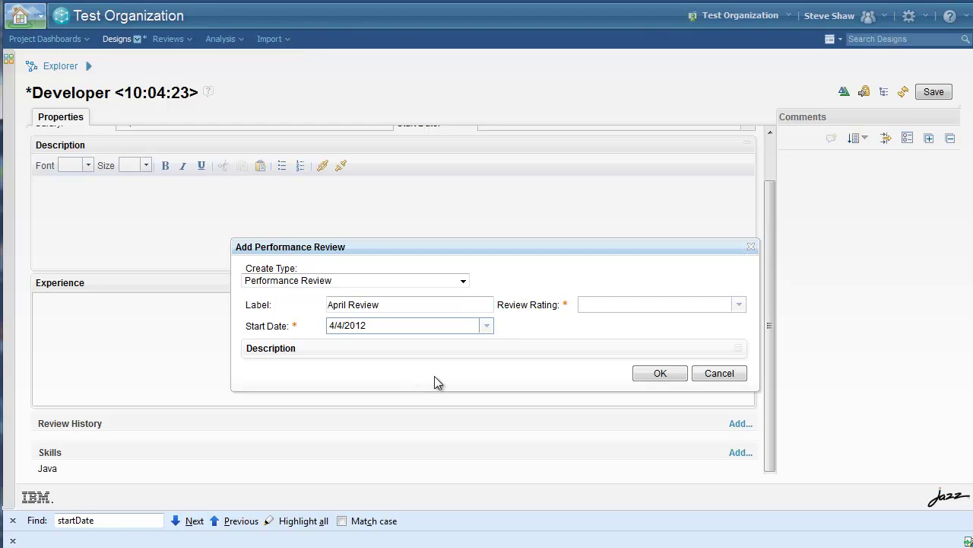
- Rate the April Review as Exceptional, add it to the review history, and save the developer
left_click(739, 305)
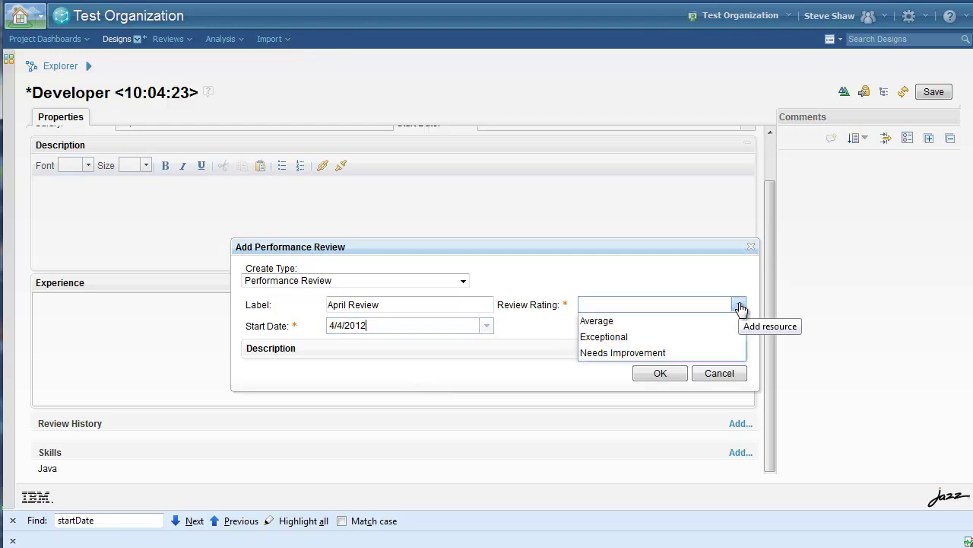
left_click(628, 339)
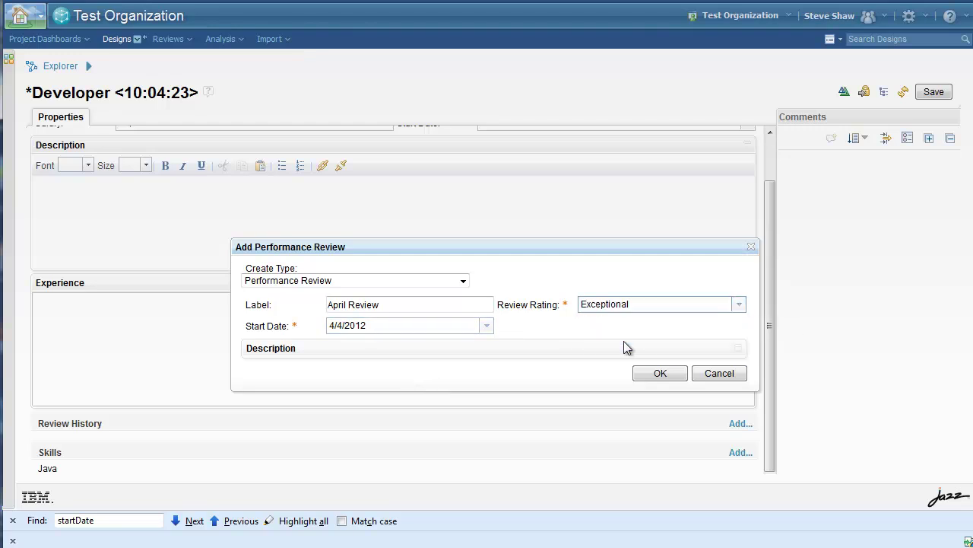
left_click(658, 374)
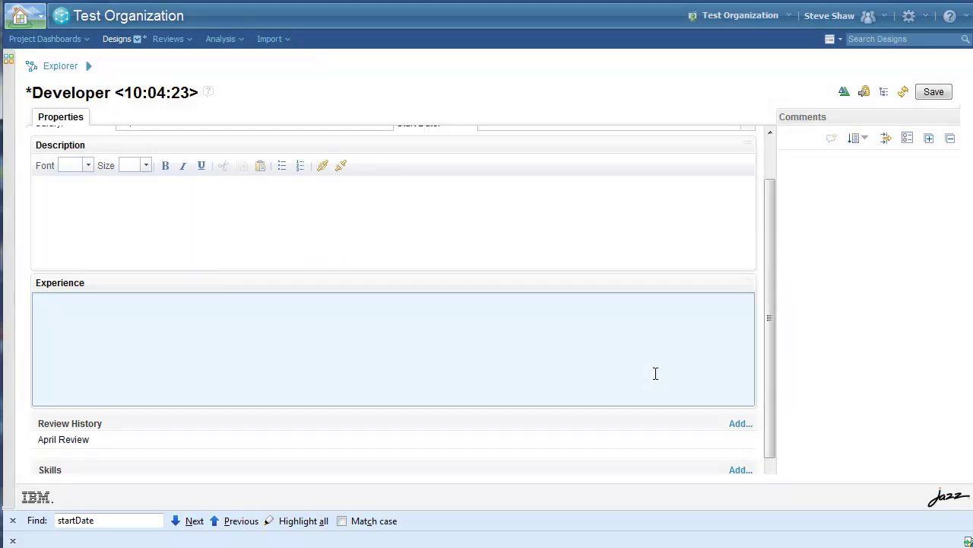
left_click(935, 92)
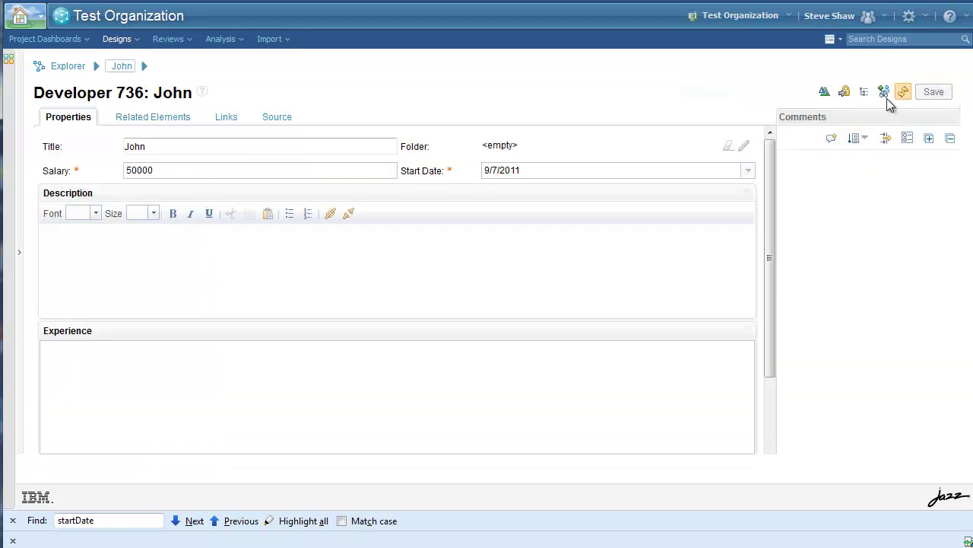
- Check the saved April Review's preview and details in the developer's review history, and close it without changes
left_click_drag(771, 199, 763, 309)
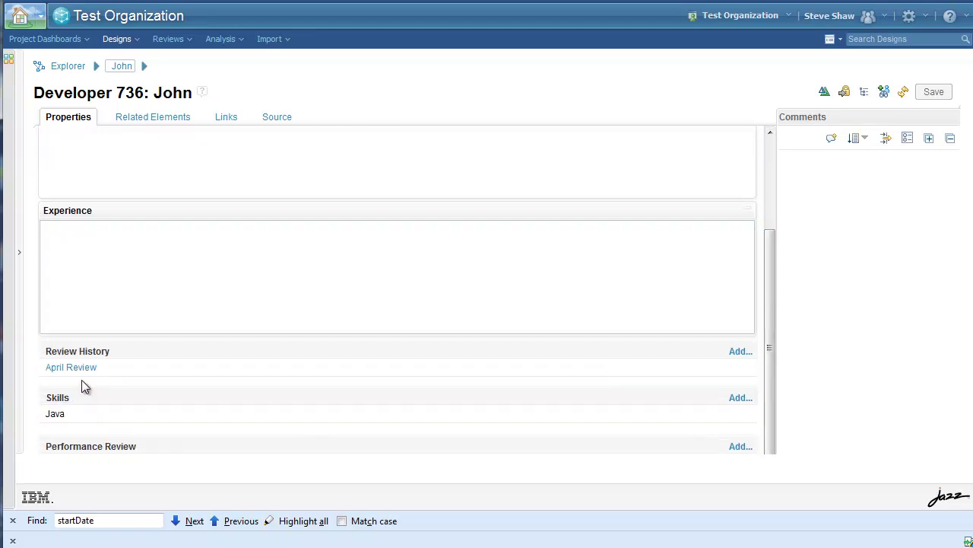
mouse_move(82, 371)
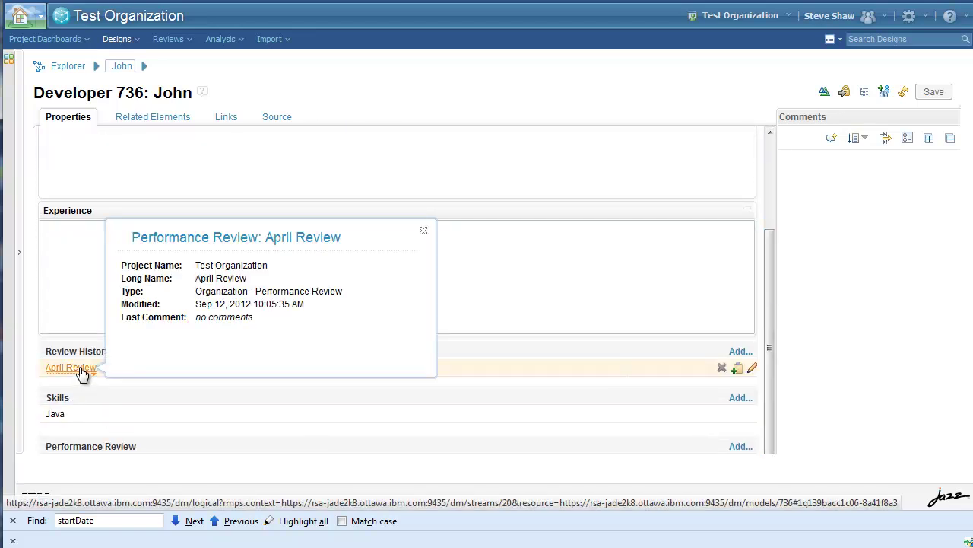
left_click(751, 369)
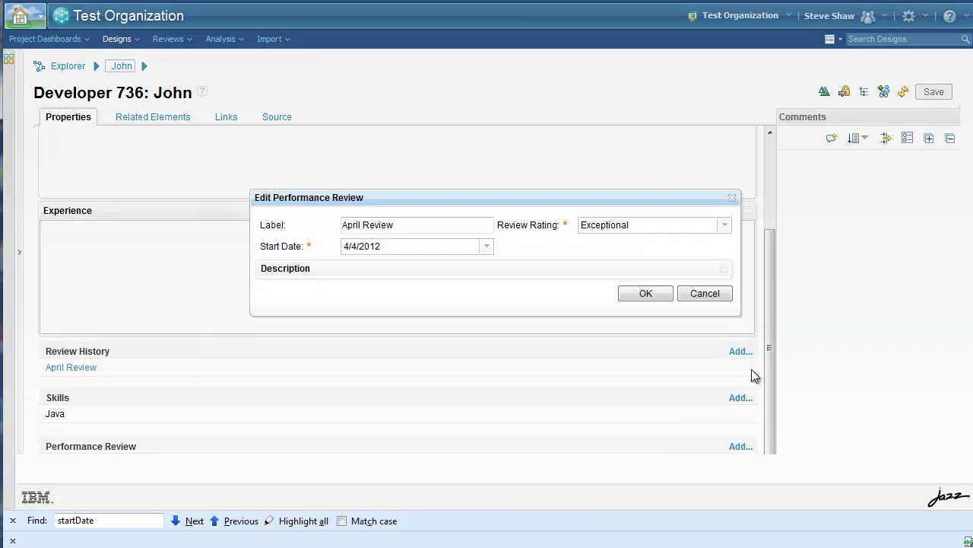
left_click(704, 294)
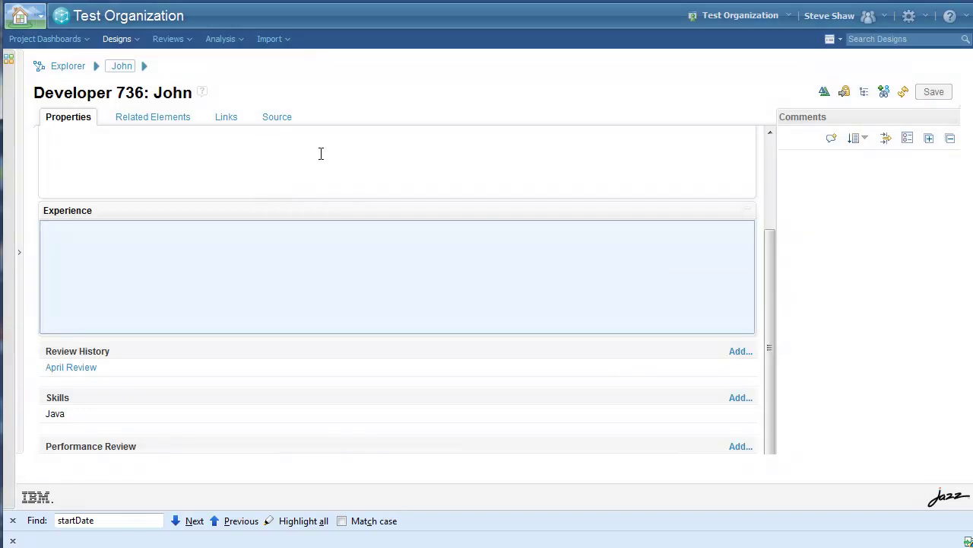
- Create a Manager resource, enter the manager's first name as its title, and set the salary to 50,001
left_click(136, 42)
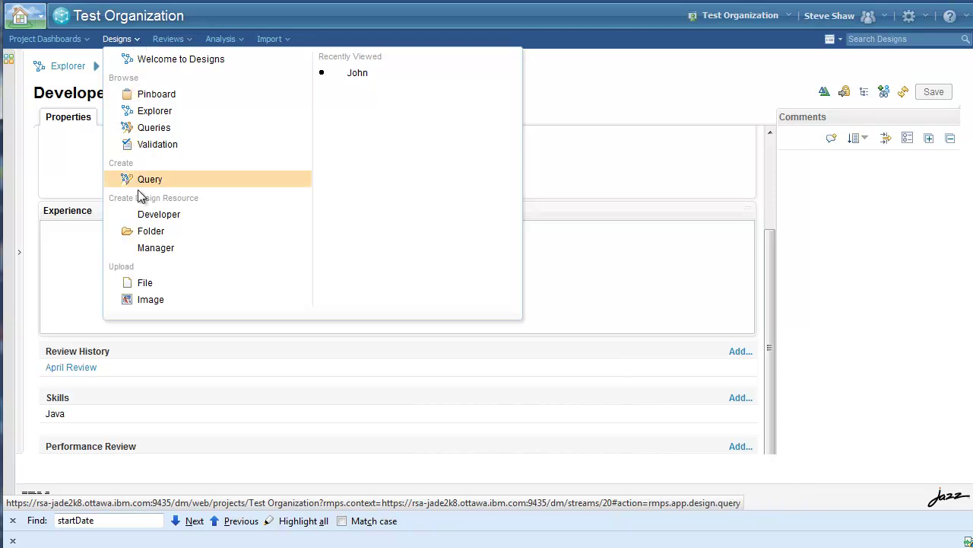
left_click(157, 247)
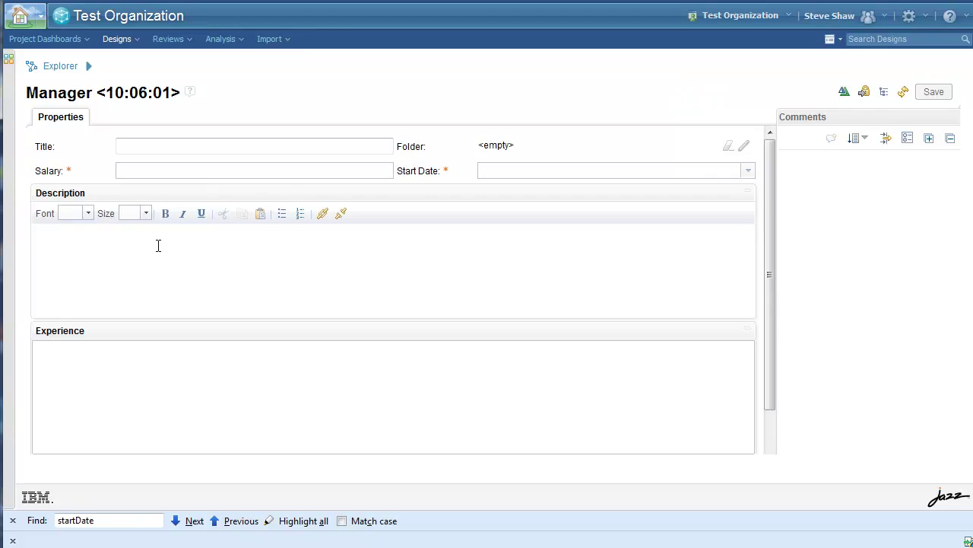
left_click(141, 143)
type("Bob")
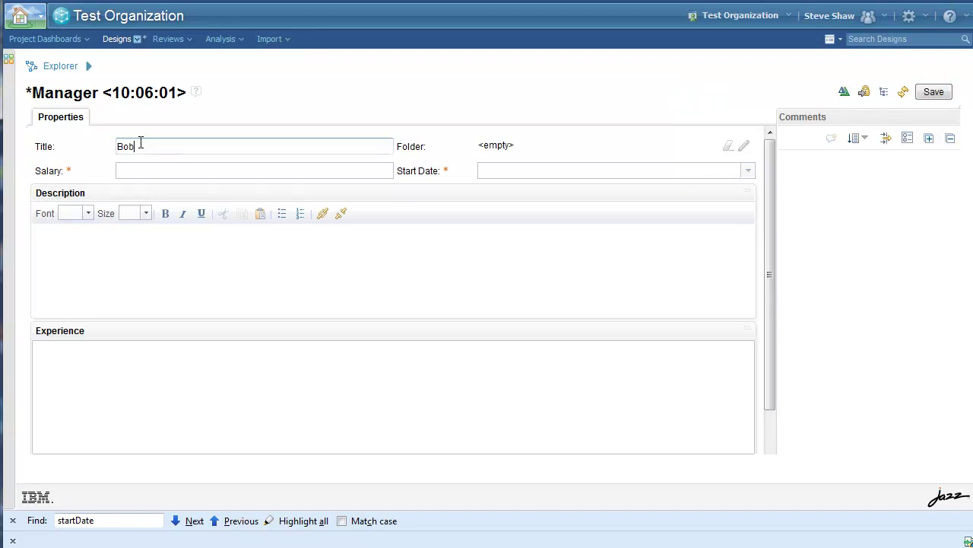
left_click(140, 170)
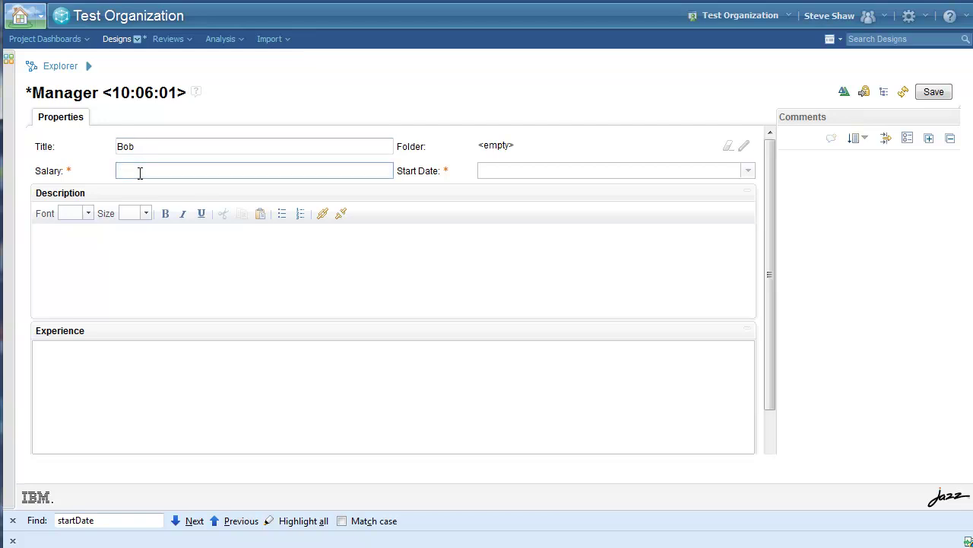
- Set the manager's start date to August 6, 2012
left_click(750, 172)
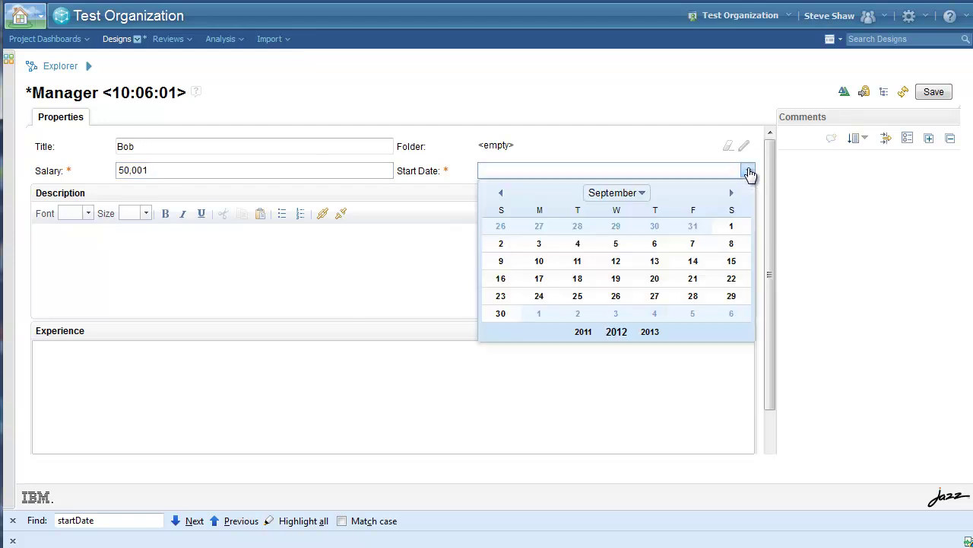
left_click(502, 194)
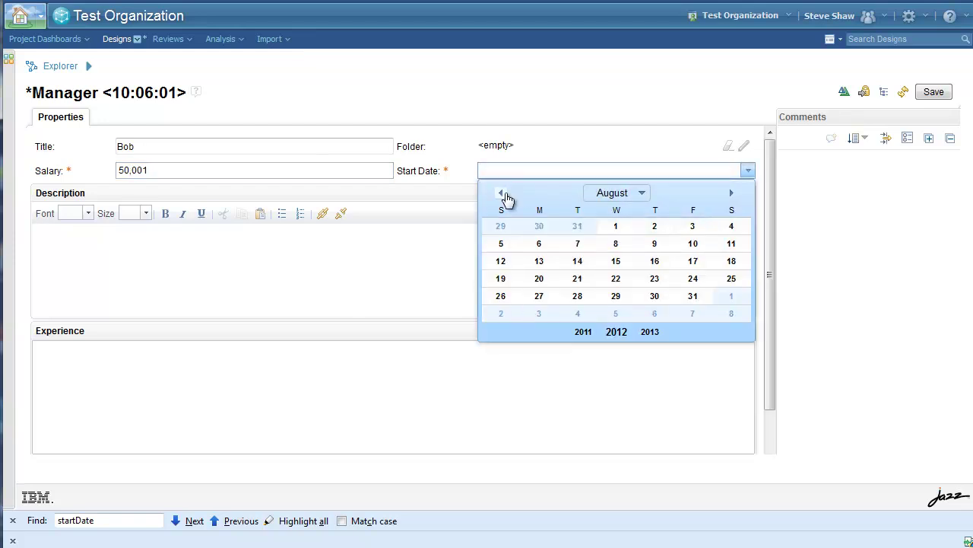
left_click(539, 244)
- Link the existing developer to the manager's Employees and save the manager
left_click_drag(764, 227, 766, 309)
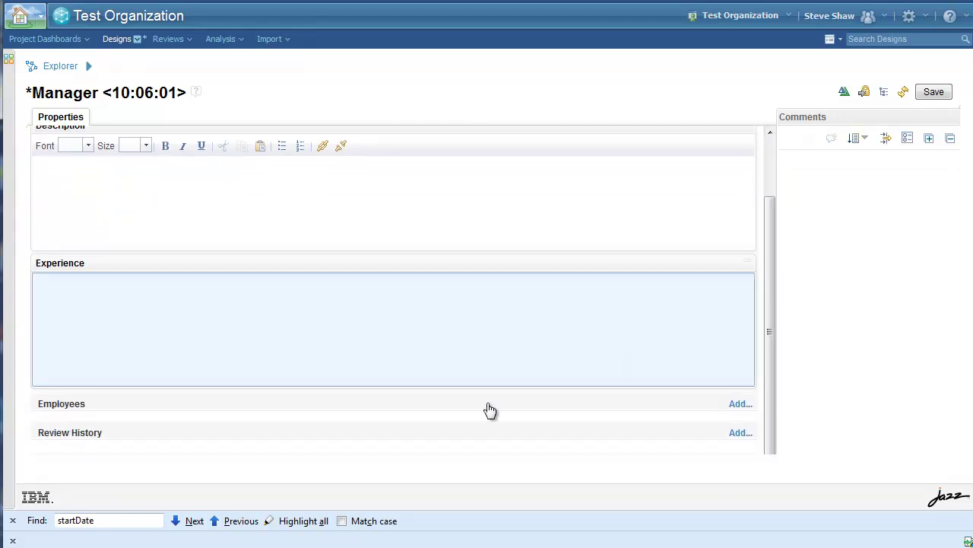
left_click(738, 405)
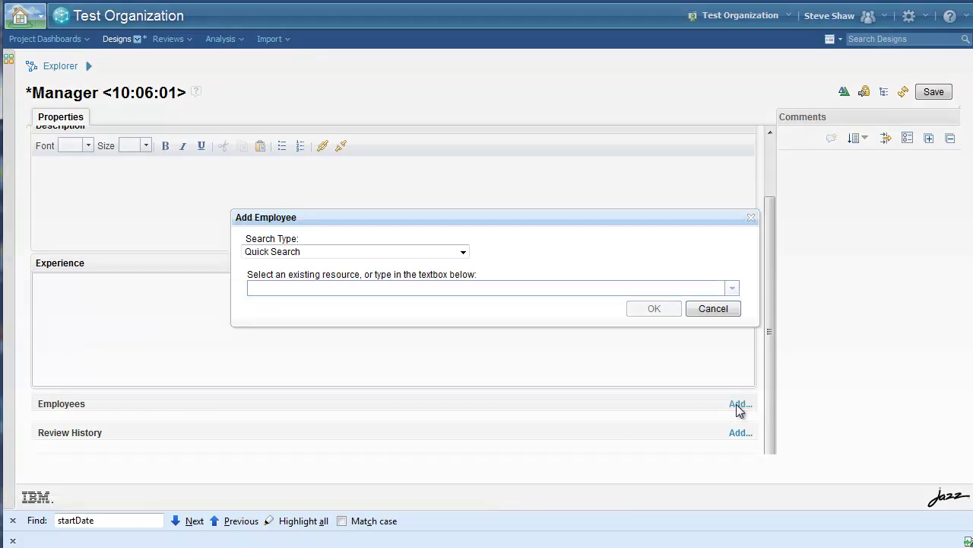
type("John: https://rsa-jade2k8.ottawa.ibm.com:9435/dm/models/736")
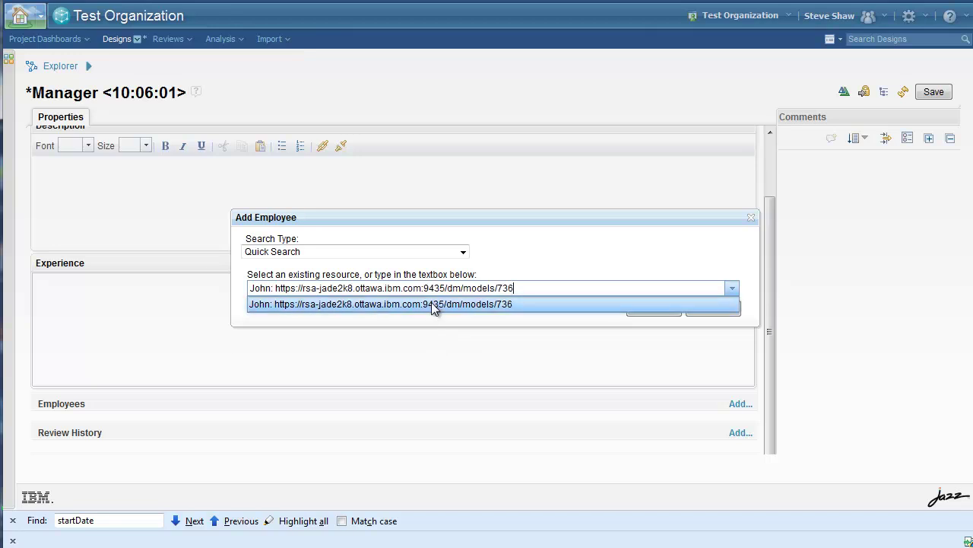
left_click(431, 302)
left_click(653, 307)
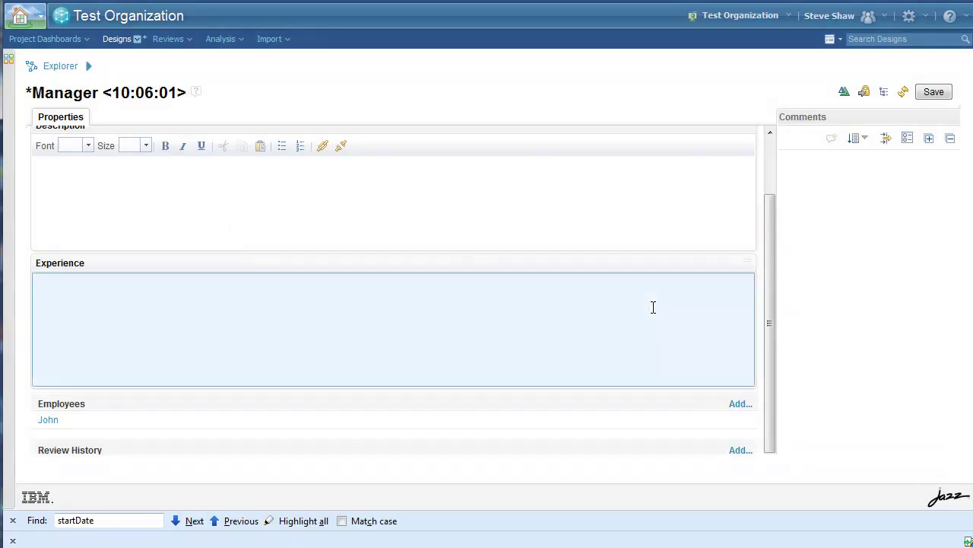
left_click(934, 92)
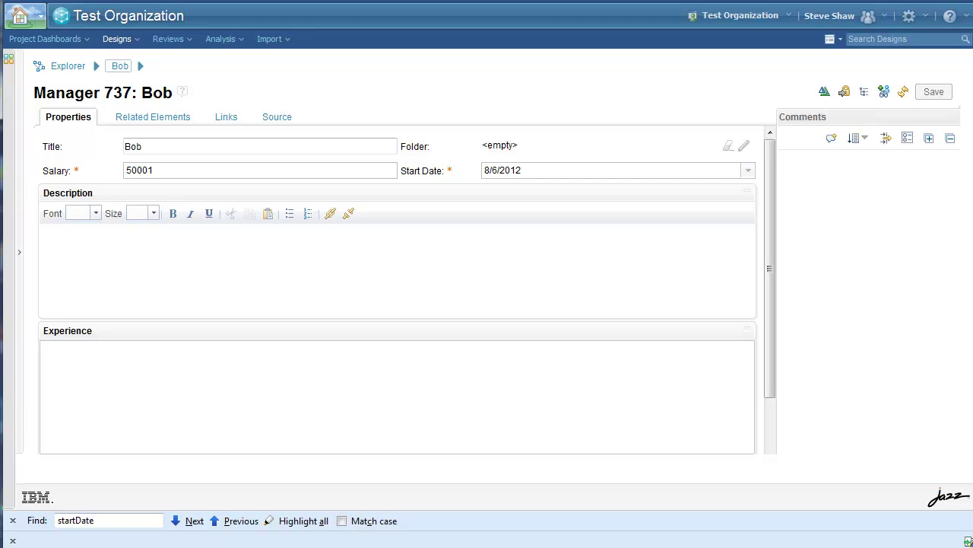
- Switch to the Domains project and create an Editor Constraint resource titled "Employee Editor Constraints"
left_click(43, 17)
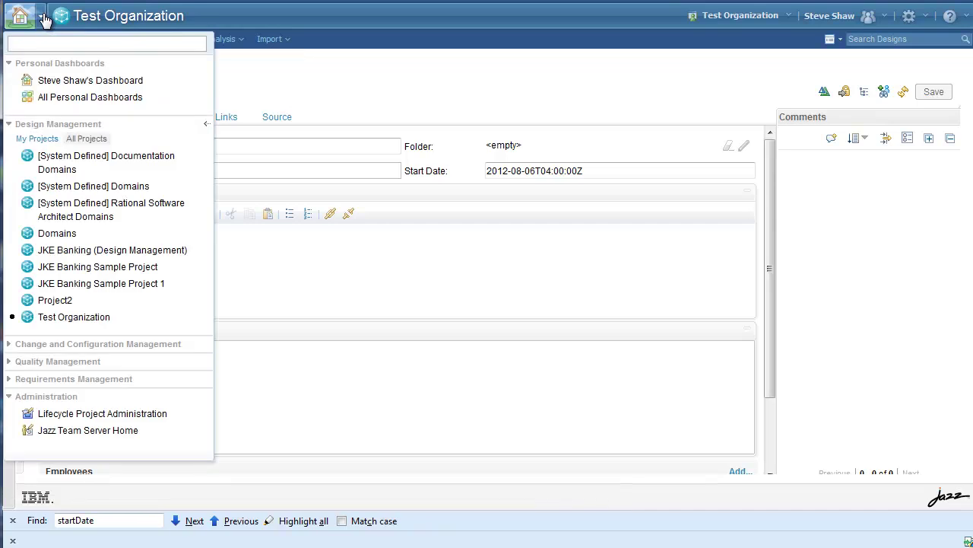
left_click(57, 233)
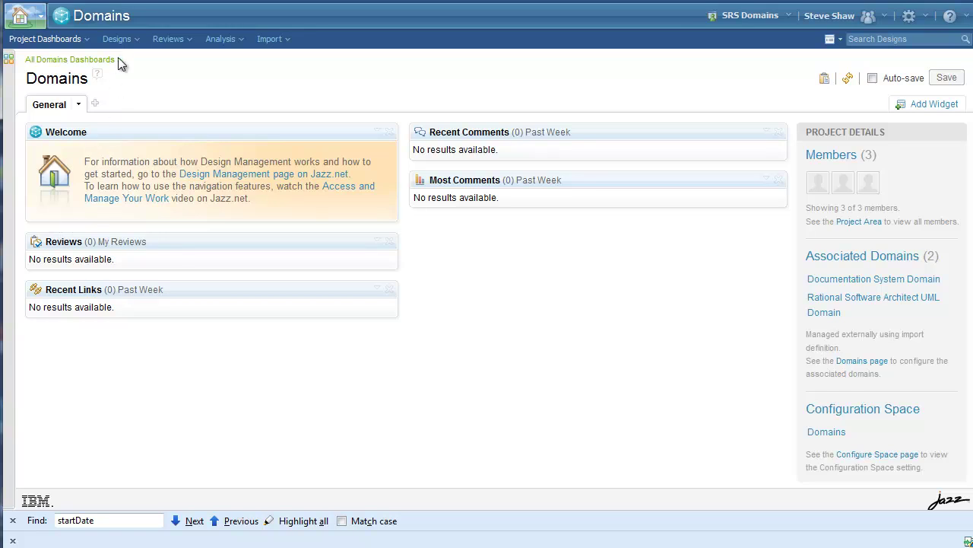
left_click(137, 41)
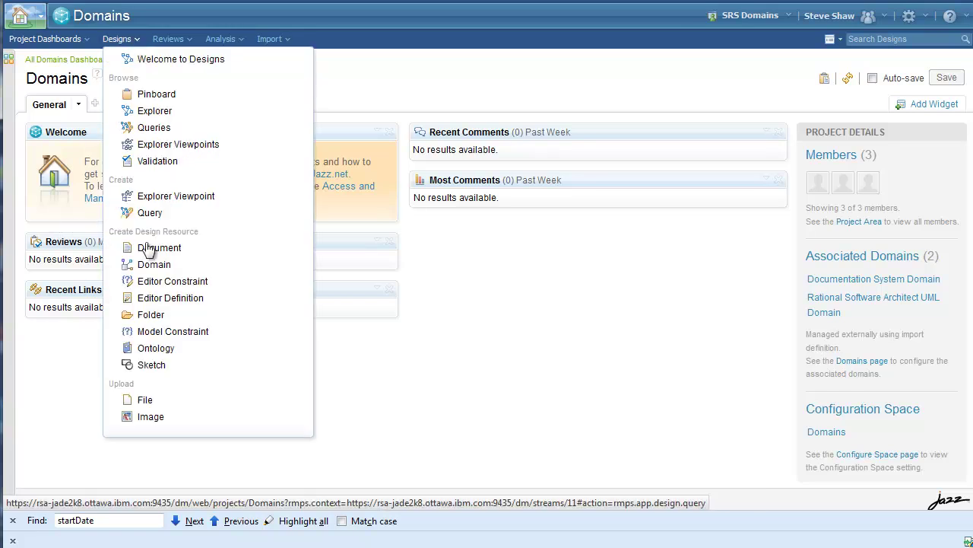
left_click(147, 284)
left_click(139, 145)
type("Employee Editor Constraints")
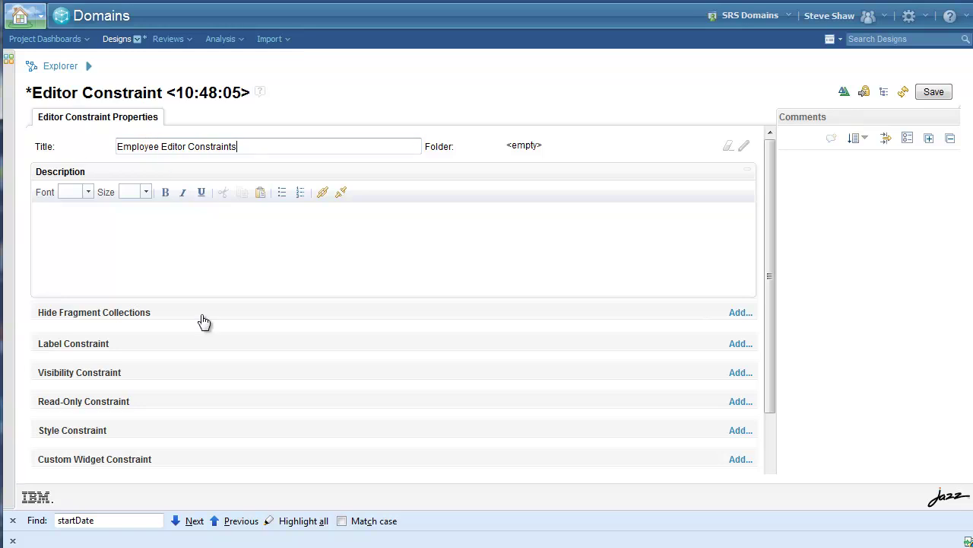
- Start a label constraint labelled "Rename Title to Name" with the new label "Name"
left_click(735, 346)
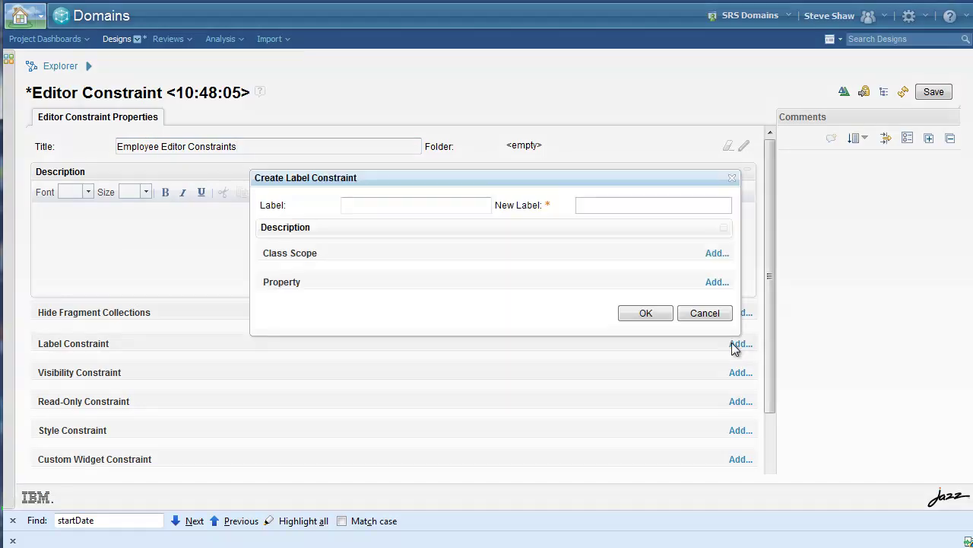
left_click(358, 205)
type("Rename Title to Name")
key("Tab")
type("Name")
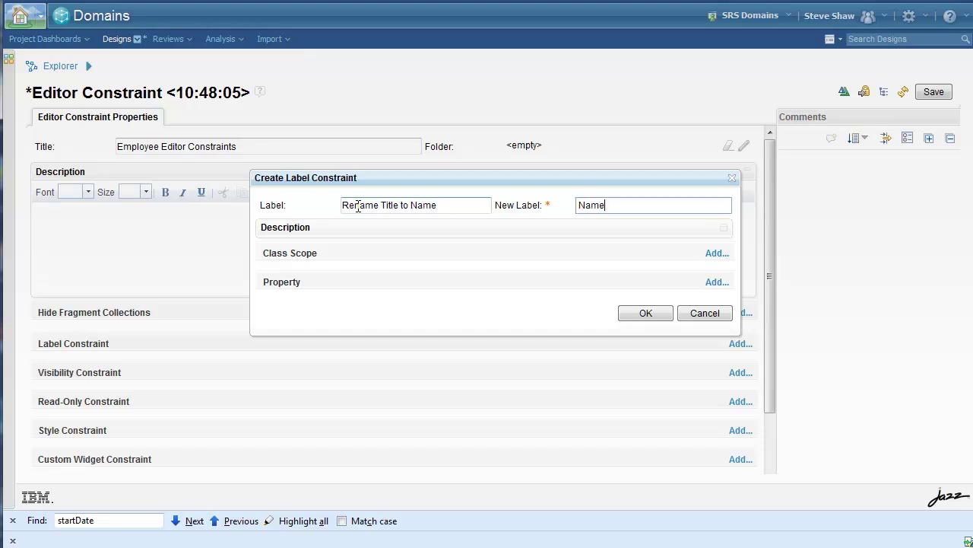
- Add the Organization domain's Employee class to the label constraint's class scope
left_click(717, 254)
type("Employee")
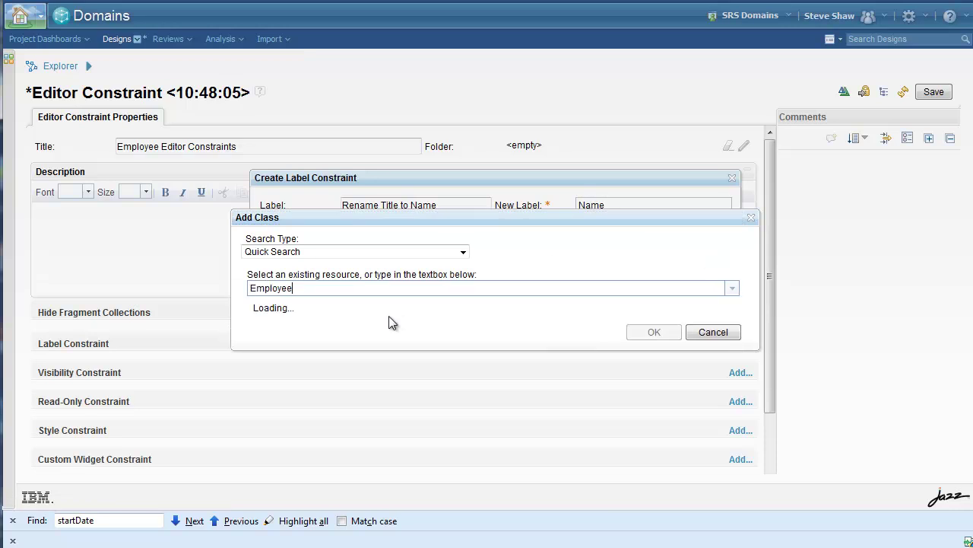
left_click(383, 306)
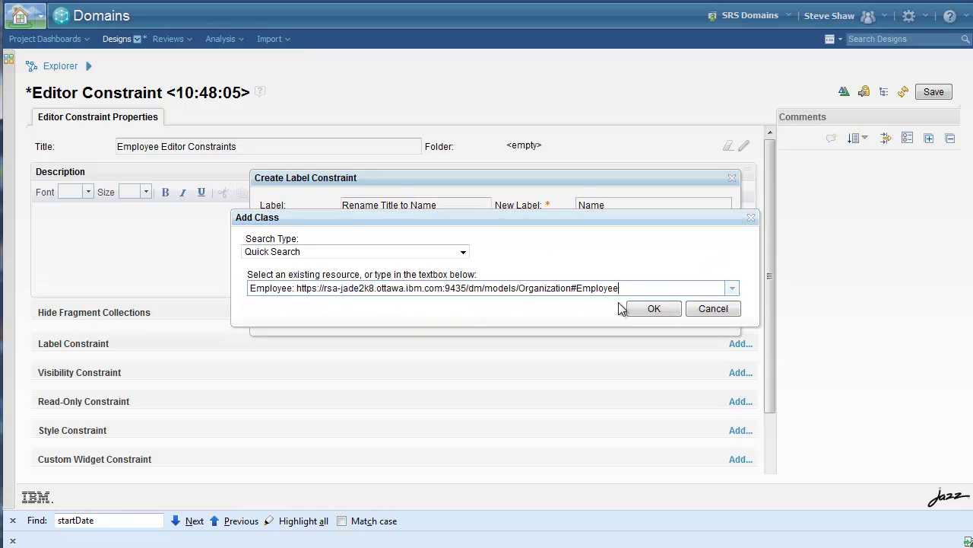
left_click(645, 310)
left_click(720, 302)
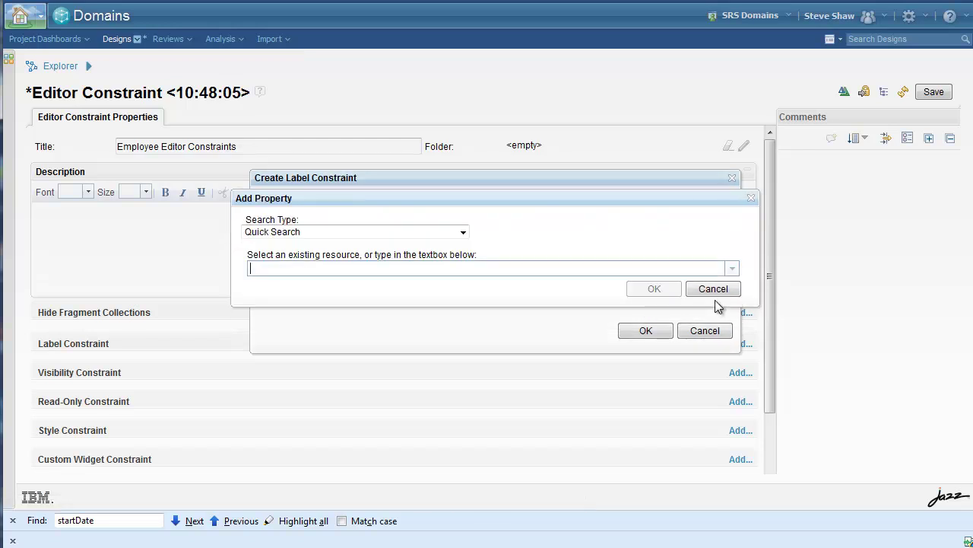
type("Title: http://jazz.net/ns/dm/editorconstraint#title")
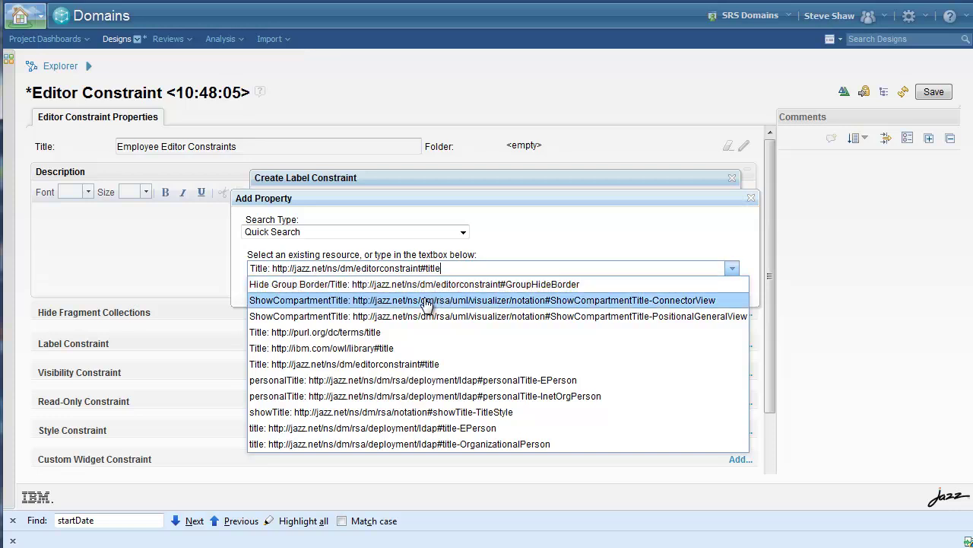
left_click(381, 332)
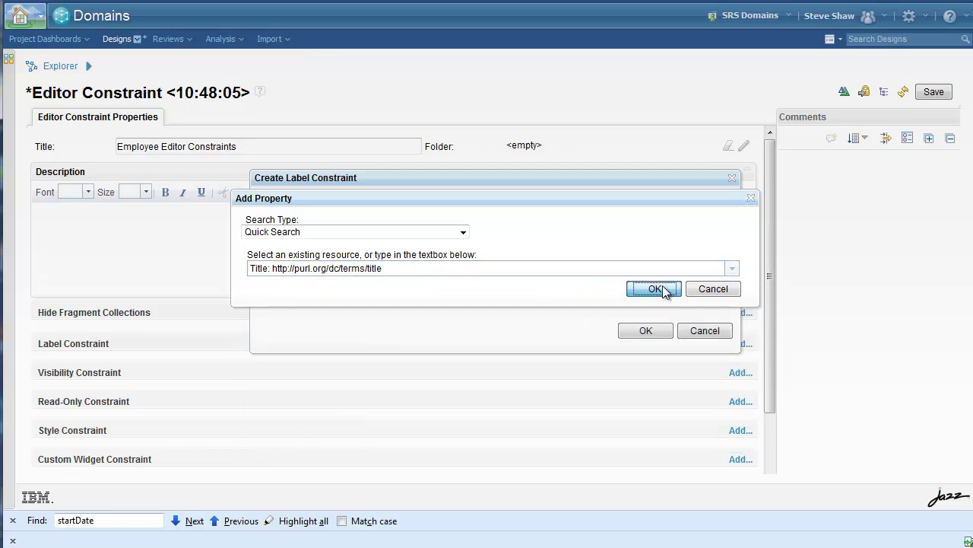
left_click(654, 287)
left_click(646, 347)
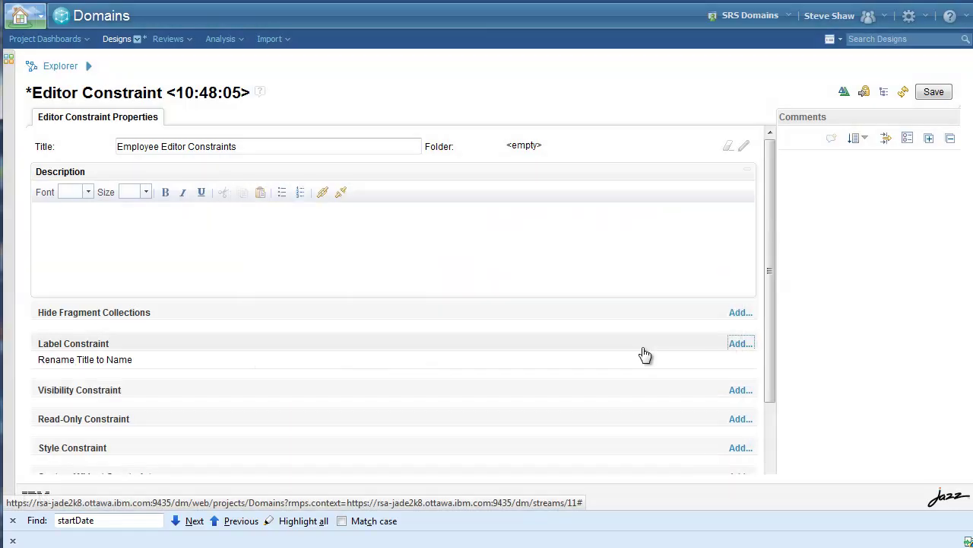
- Start a visibility constraint labelled "Hide Folder" with its visibility set to Never
left_click_drag(767, 306, 770, 365)
left_click(738, 316)
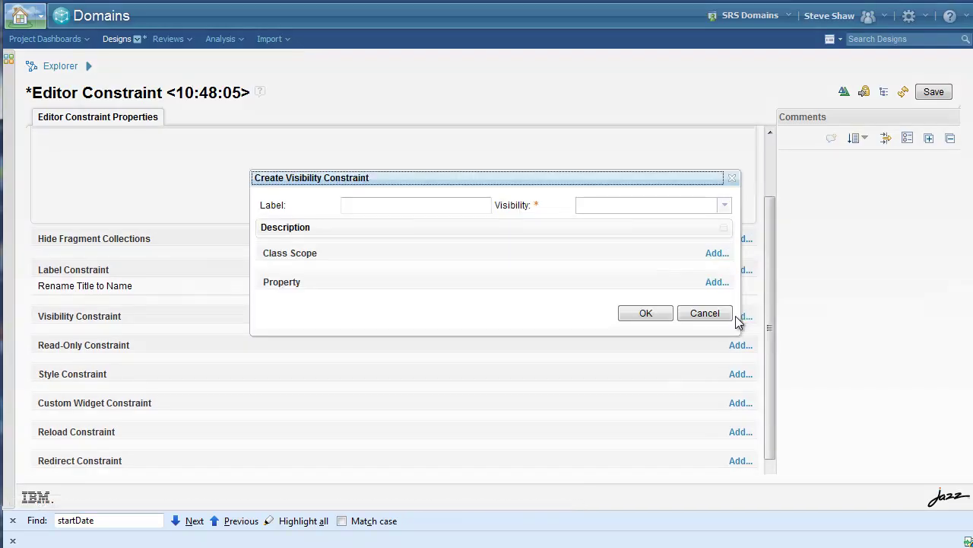
left_click(414, 206)
type("Hide")
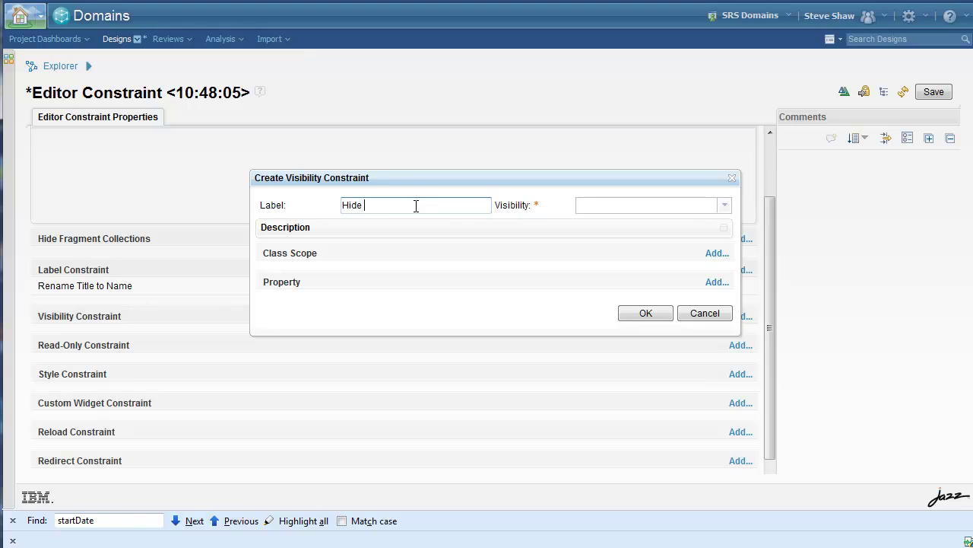
key("Tab")
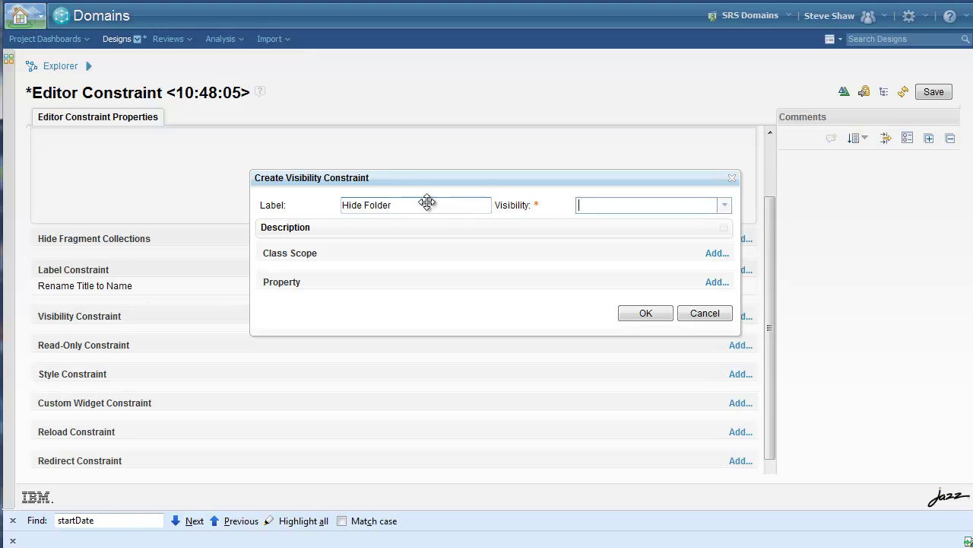
left_click(725, 205)
left_click(615, 270)
- Scope the visibility constraint to the Employee class, assign the Folder property, and finish creating it
left_click(712, 253)
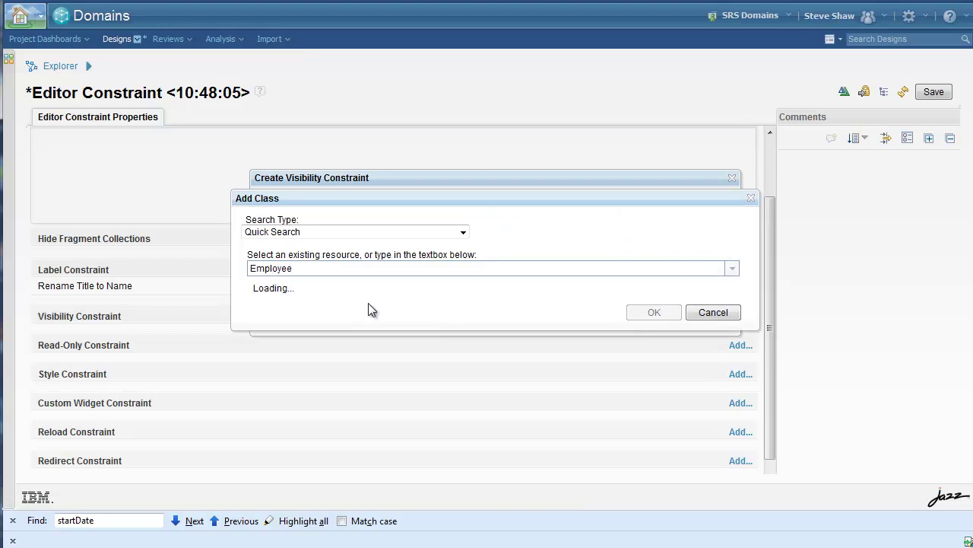
left_click(370, 284)
left_click(632, 292)
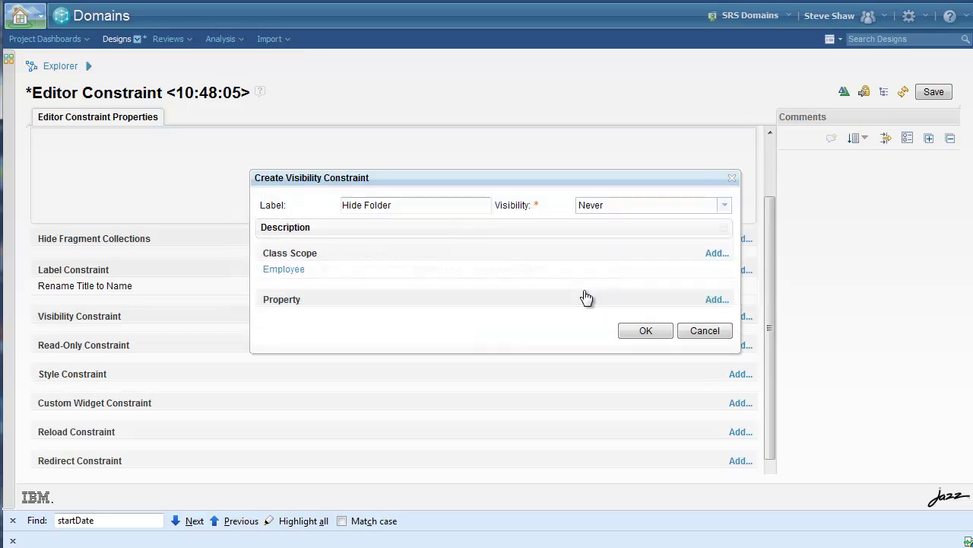
left_click(715, 303)
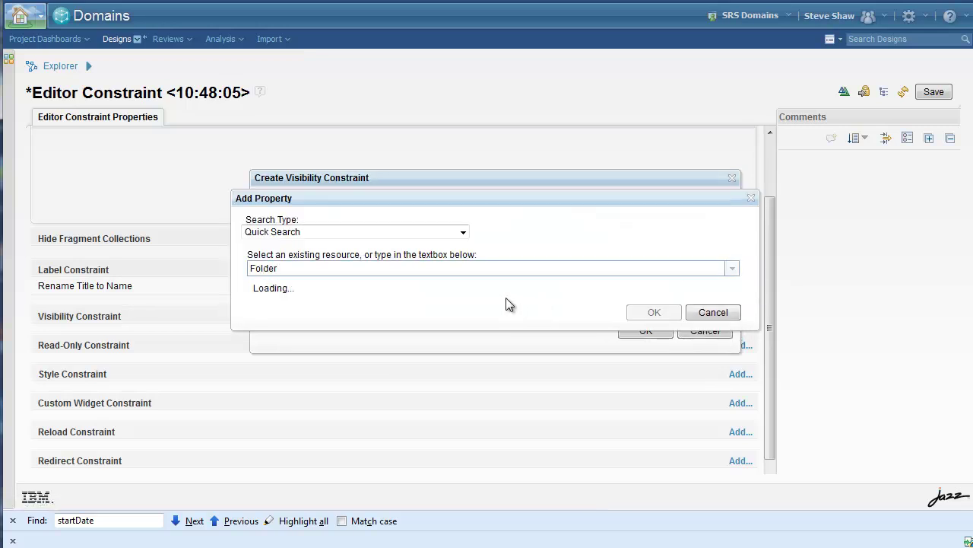
left_click(407, 284)
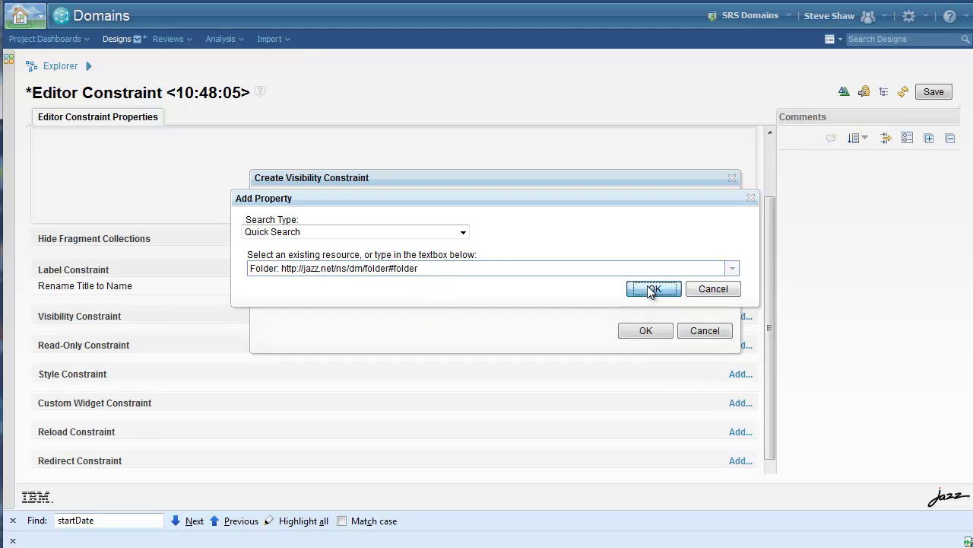
left_click(652, 290)
left_click(646, 350)
- Start a group constraint labelled "Employee Info" with the title "Employee Information"
left_click_drag(768, 320, 767, 396)
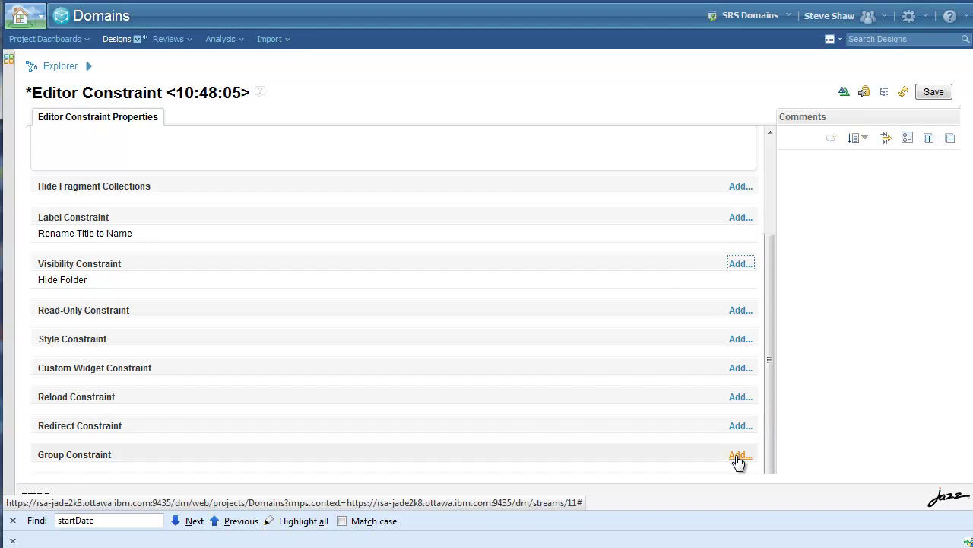
left_click(738, 455)
left_click(401, 183)
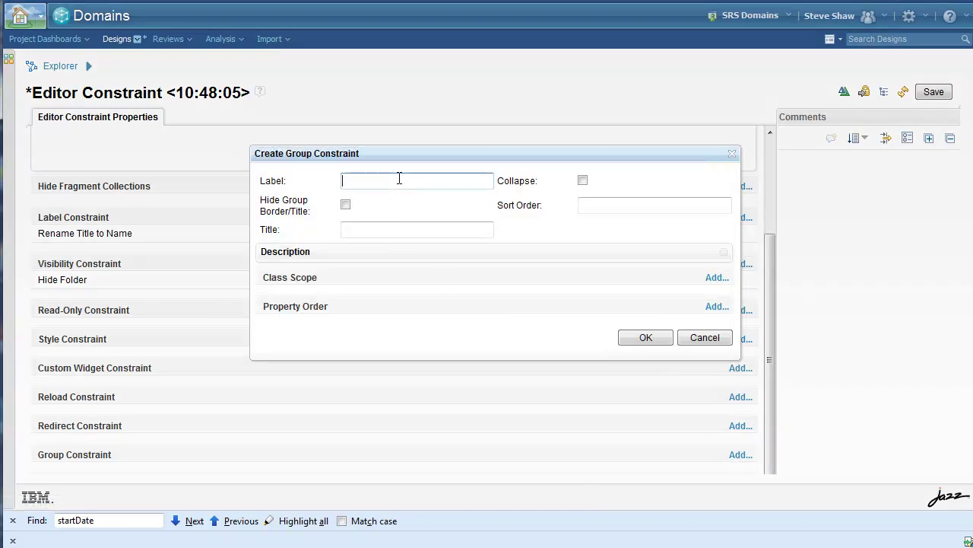
type("Employ")
key("Tab")
key("Tab")
key("Tab")
key("Tab")
type("Employee Informati")
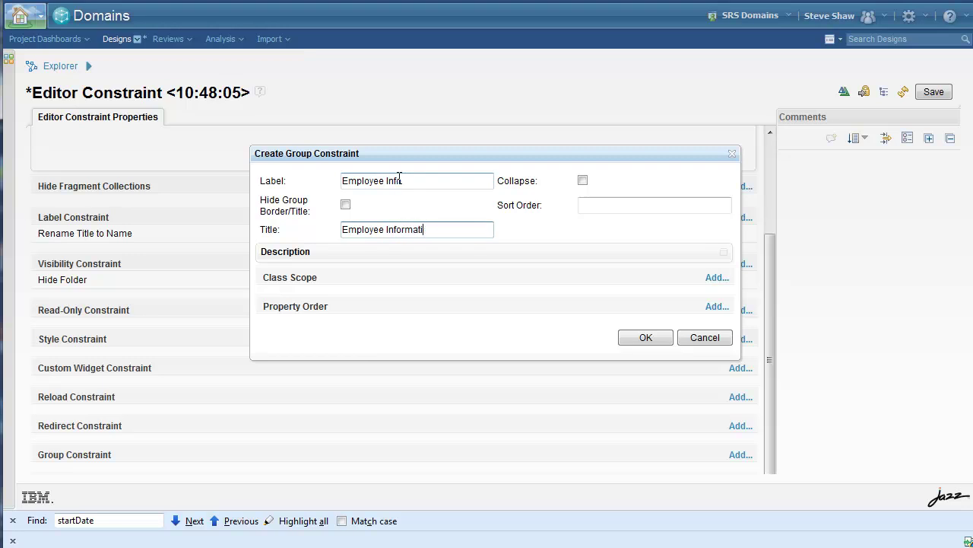
- Add the Organization domain's Employee class to the group constraint's class scope
left_click(713, 278)
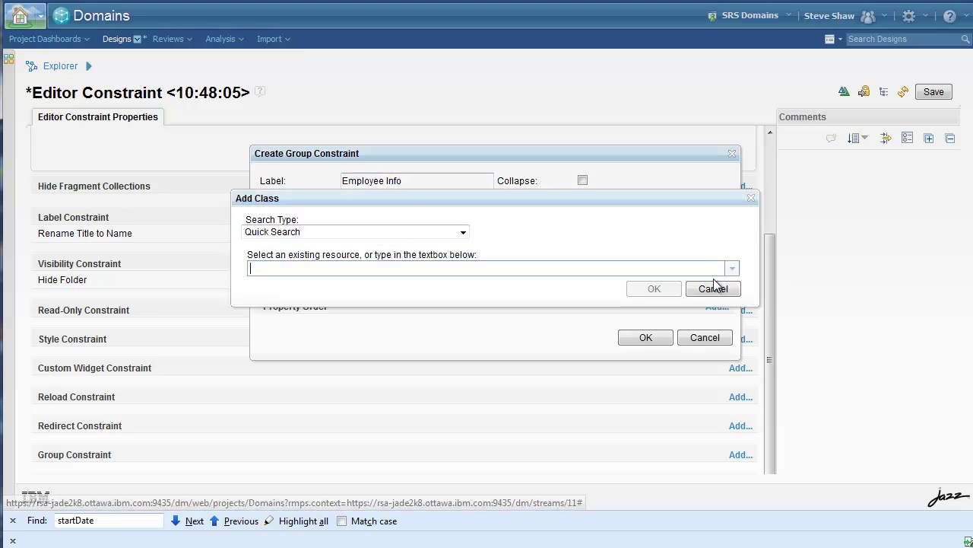
type("Employee: https://rsa-jade2k8.ottawa.ibm.com:9435/dm/models/Organization#Employee")
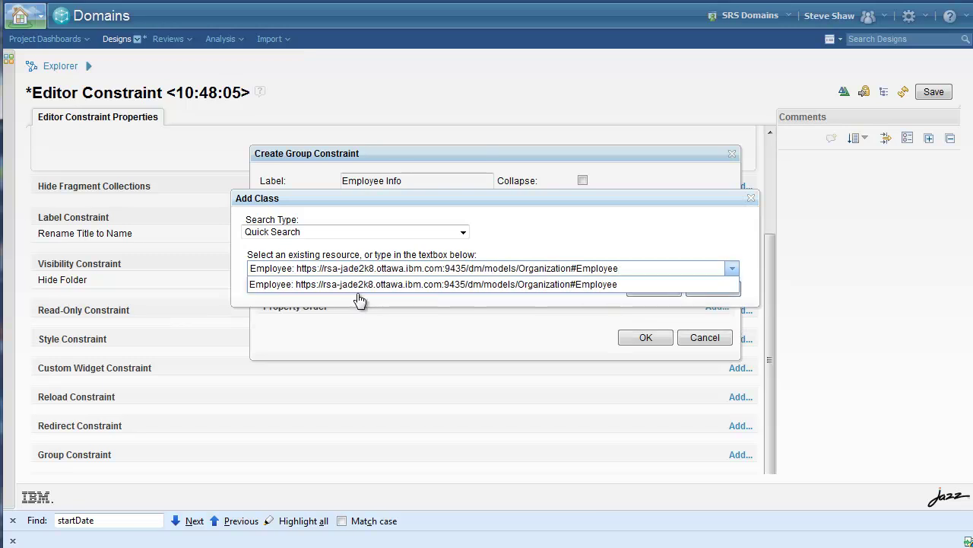
left_click(362, 283)
left_click(652, 289)
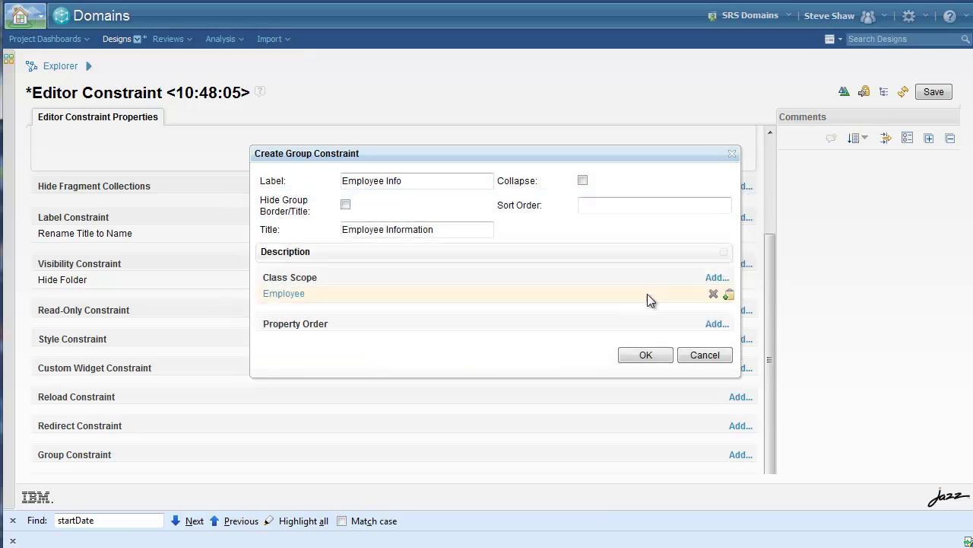
- Add the Organization domain's Salary property to the group constraint's property order
left_click(716, 322)
type("Sa")
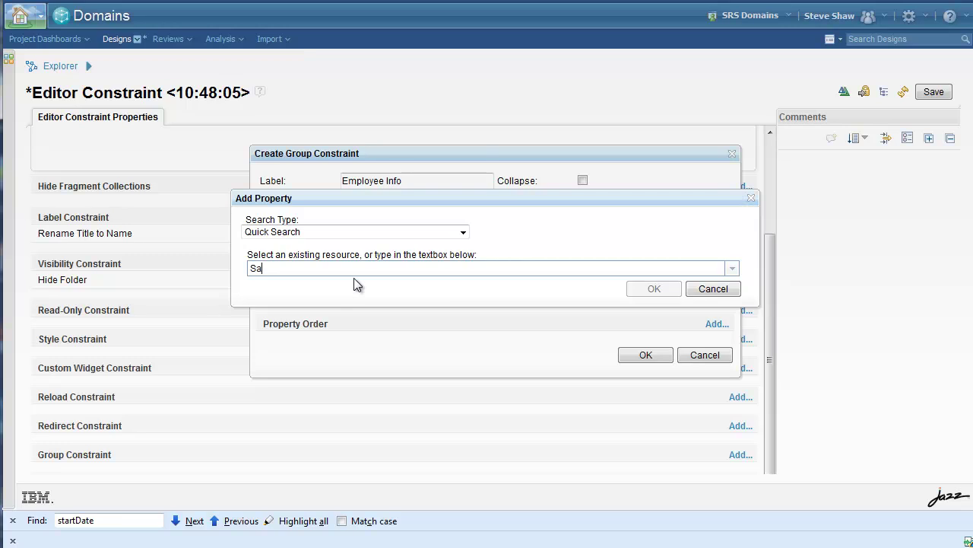
type("lary")
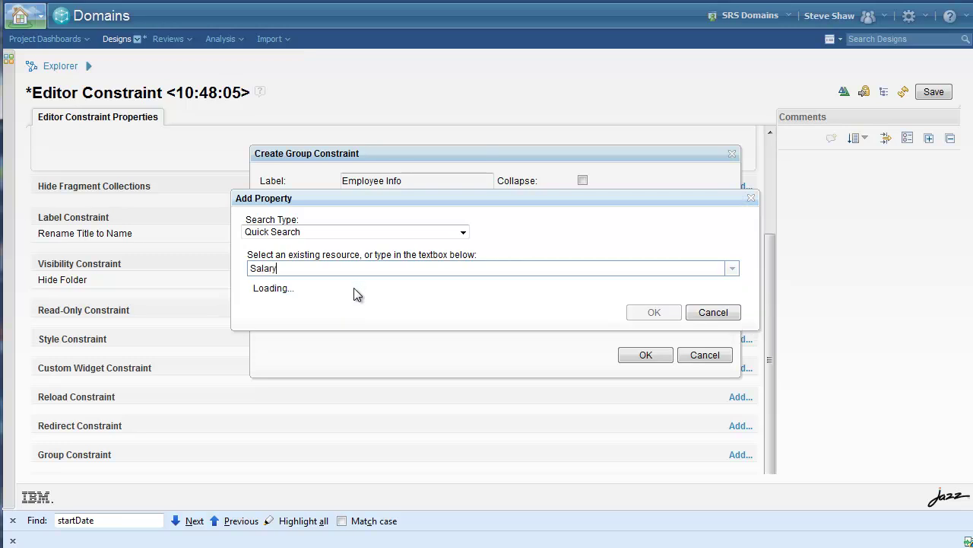
left_click(357, 285)
left_click(652, 291)
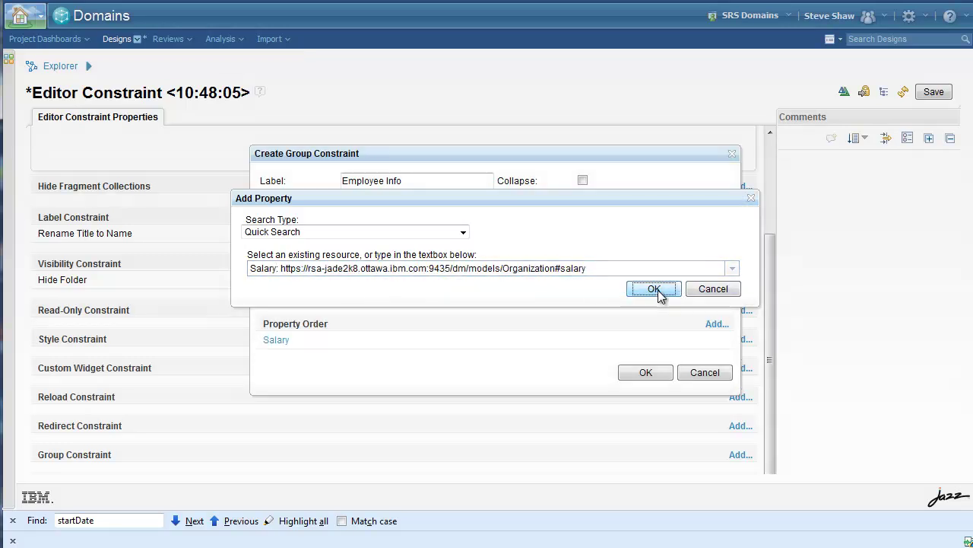
- Add the Organization domain's Experience and Start Date properties to the group constraint's property order
left_click(716, 325)
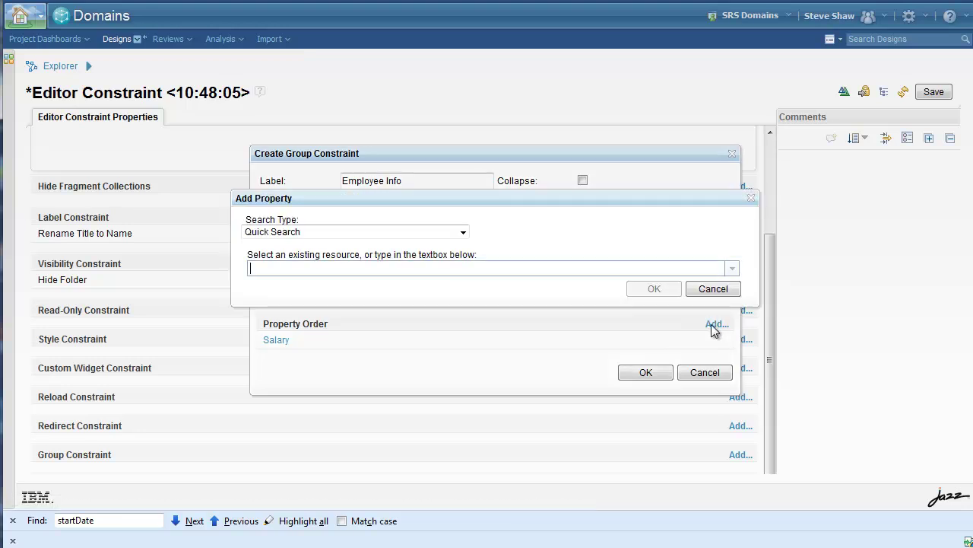
type("Experience")
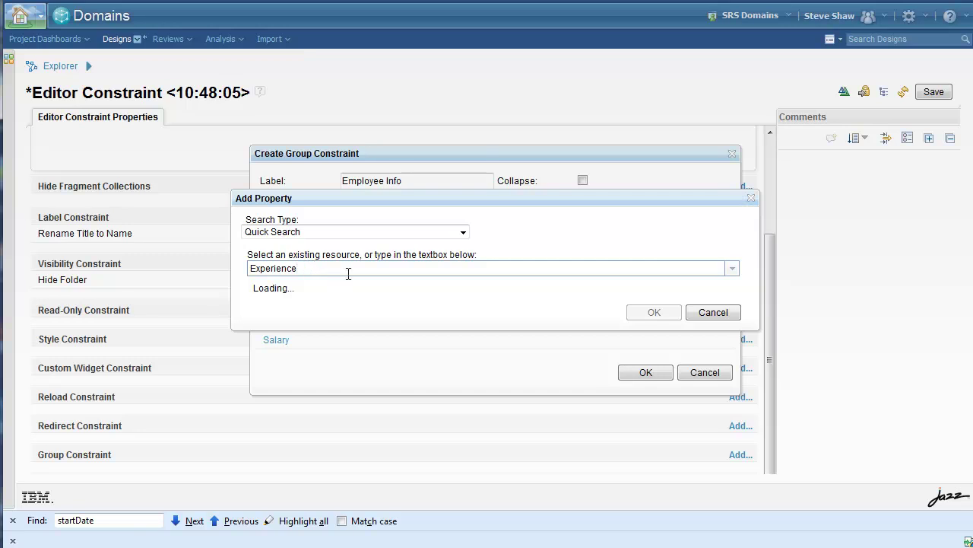
left_click(282, 285)
left_click(656, 289)
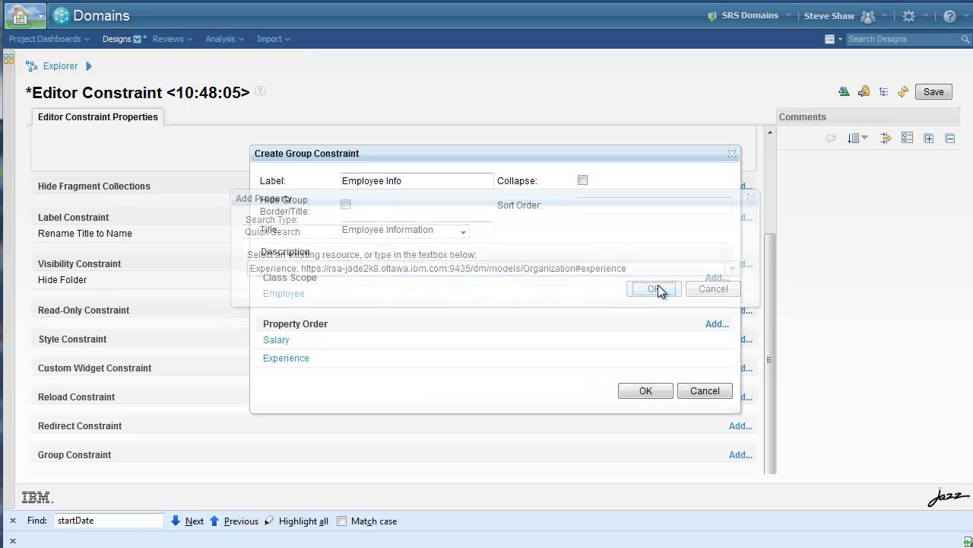
left_click(708, 324)
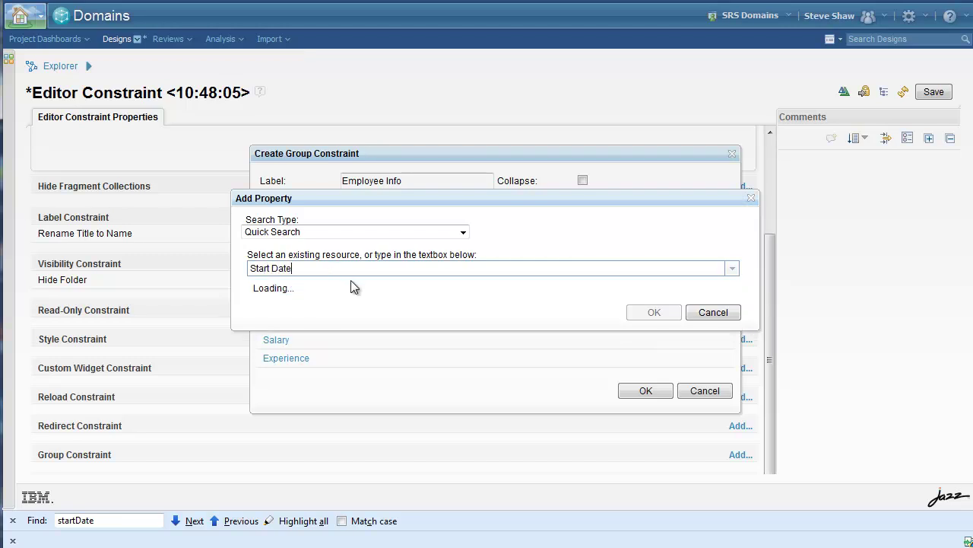
left_click(245, 284)
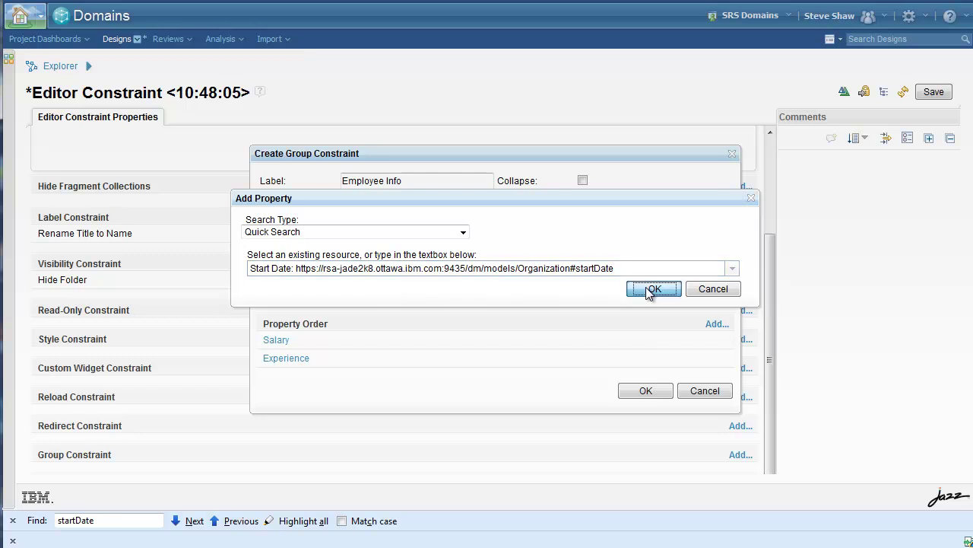
left_click(649, 290)
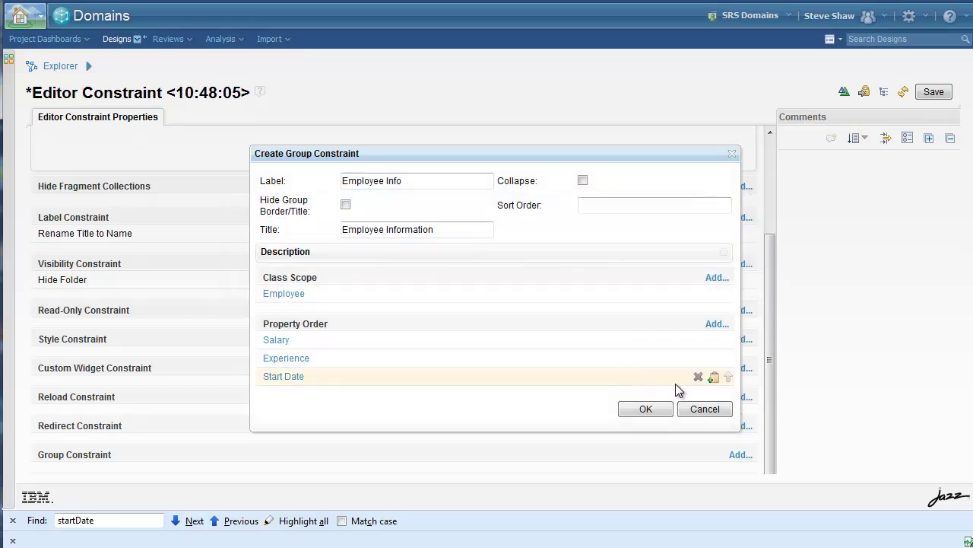
- Move Start Date above Experience in the property order, and save the completed group constraint with its editor constraint
left_click(728, 378)
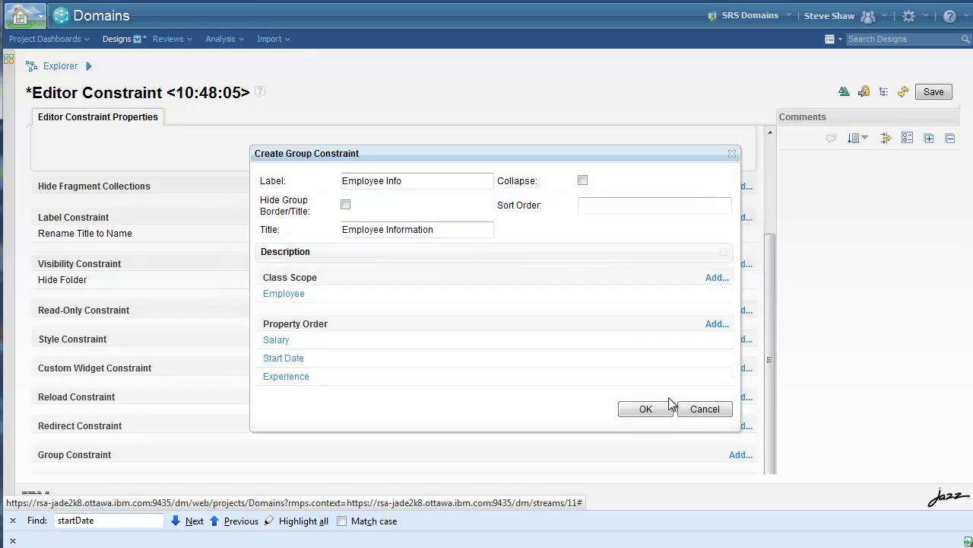
left_click(647, 408)
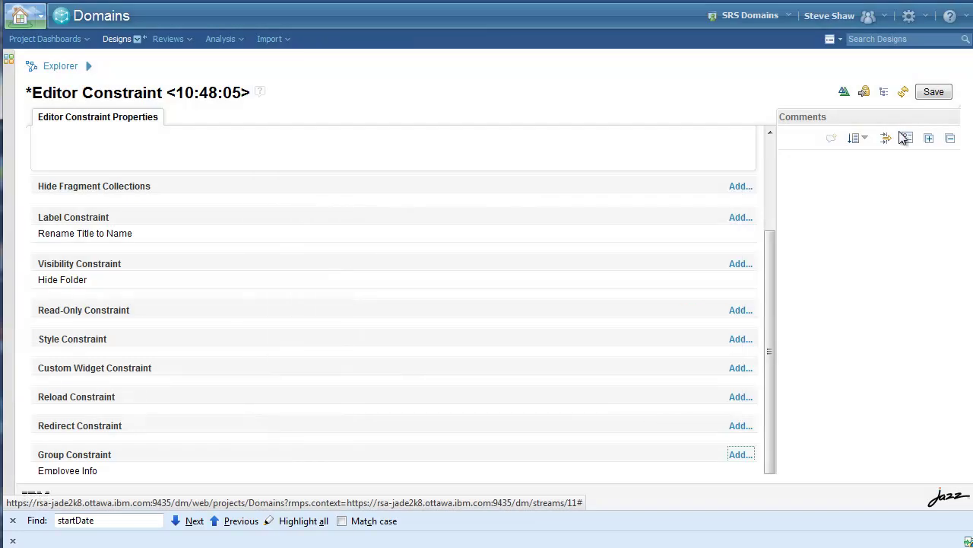
left_click(934, 92)
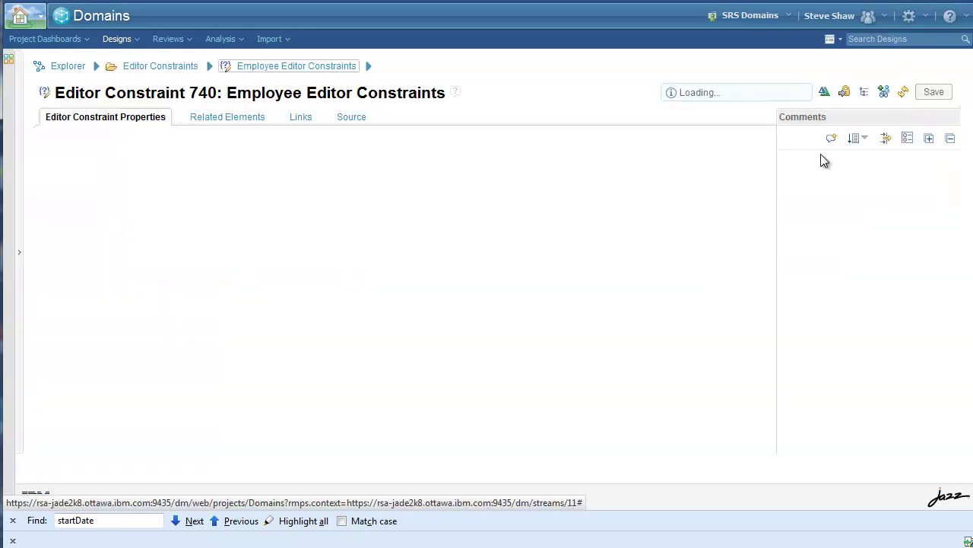
- Open the Organization Domain in the Explorer and start a new editor definition titled "Employee Properties"
left_click(133, 39)
left_click(145, 111)
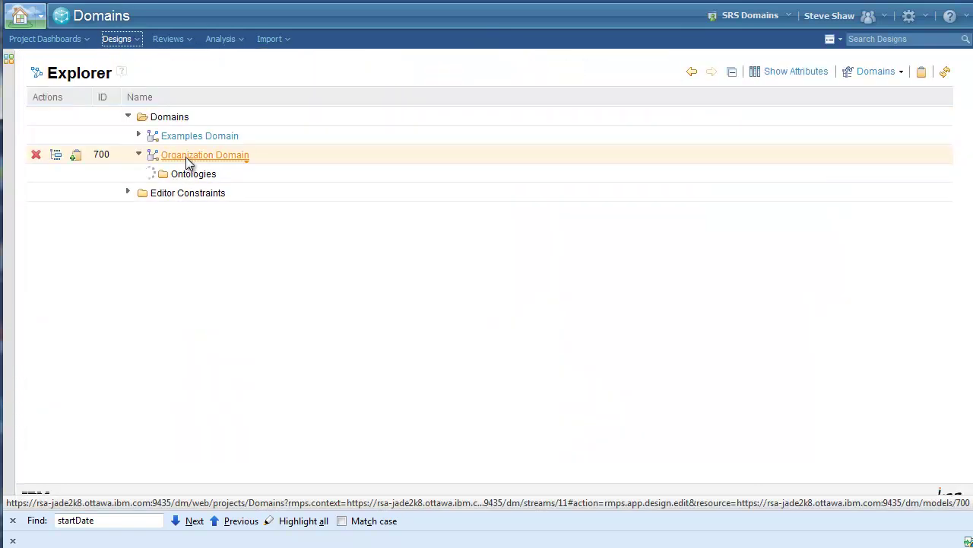
left_click(182, 155)
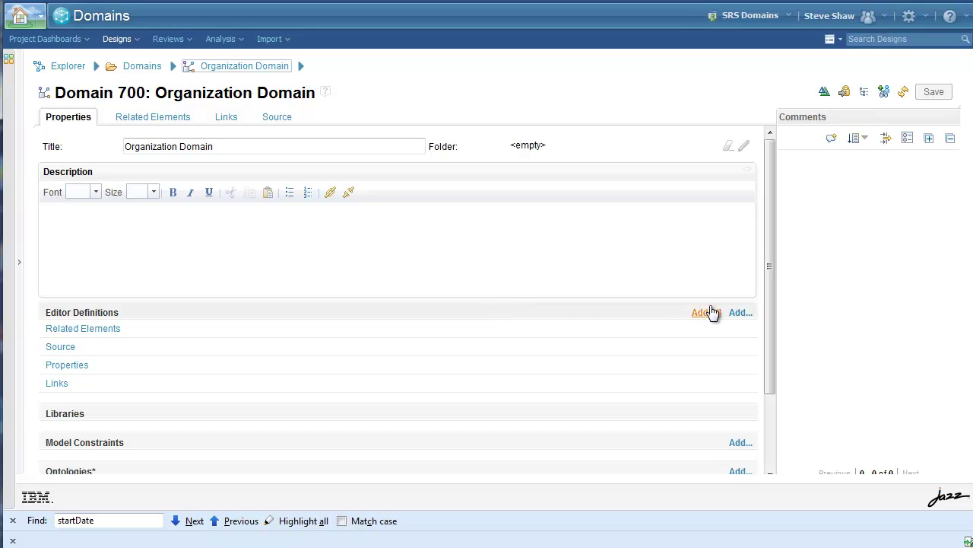
left_click(737, 313)
left_click(462, 210)
left_click(359, 263)
type("Employee Pr")
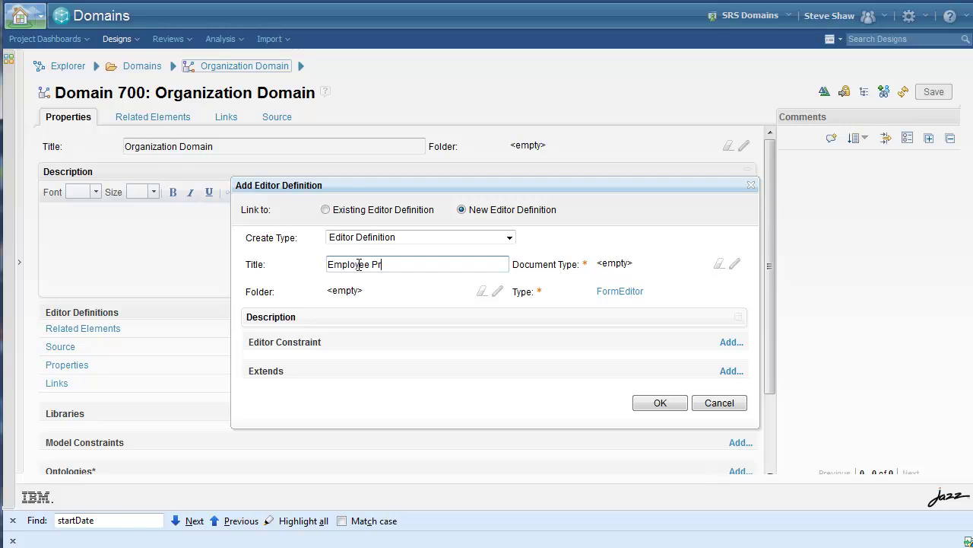
type("operties")
- Set the new editor definition's document type to the Organization domain's Employee class
left_click(734, 263)
type("Employee")
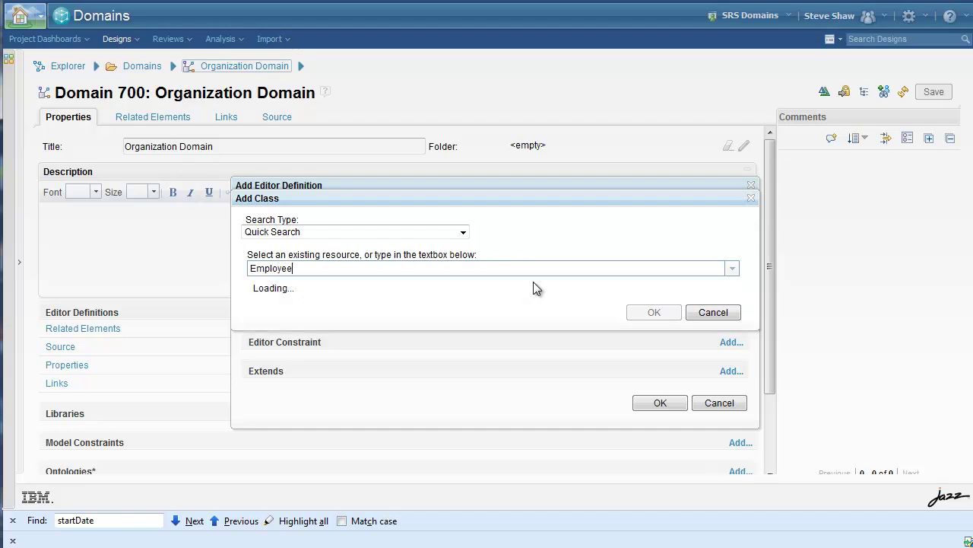
left_click(381, 286)
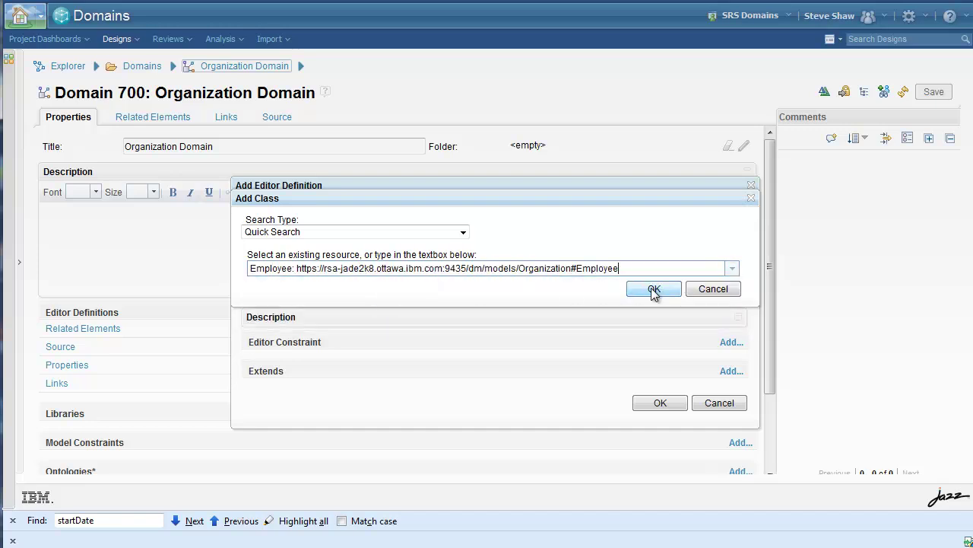
left_click(654, 289)
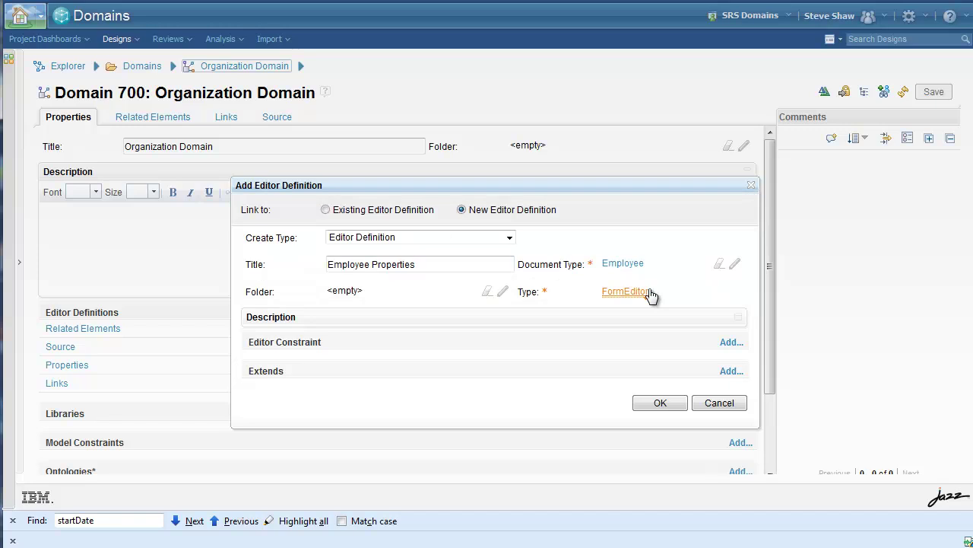
- Link the existing Employee Editor Constraints to the new editor definition
left_click(730, 343)
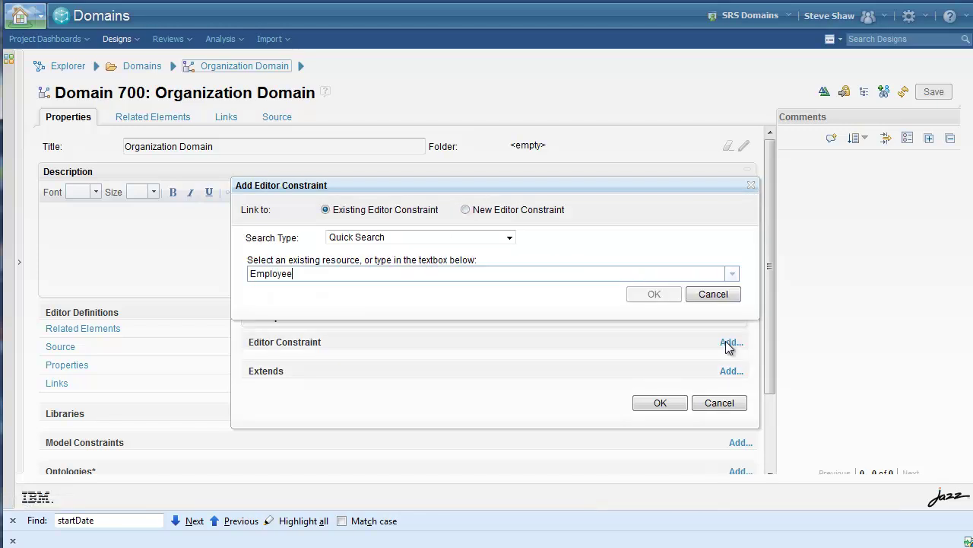
left_click(406, 289)
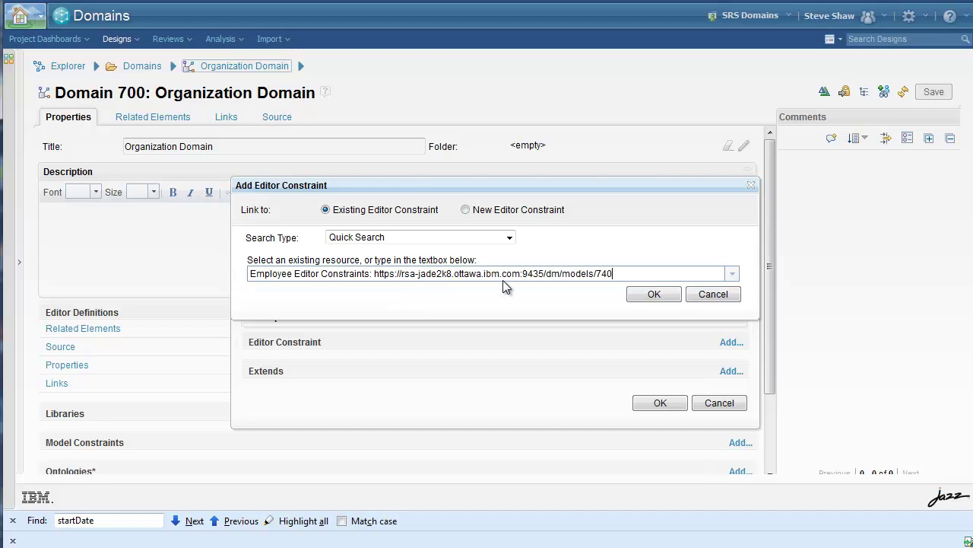
left_click(653, 295)
left_click(730, 388)
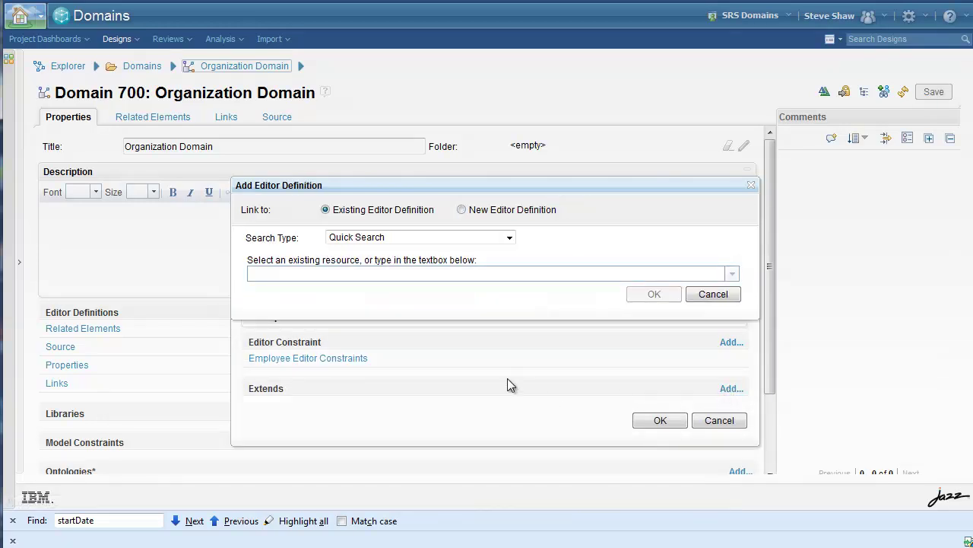
type("Properties: http://jazz.net/ns/dm/editor/definition/form")
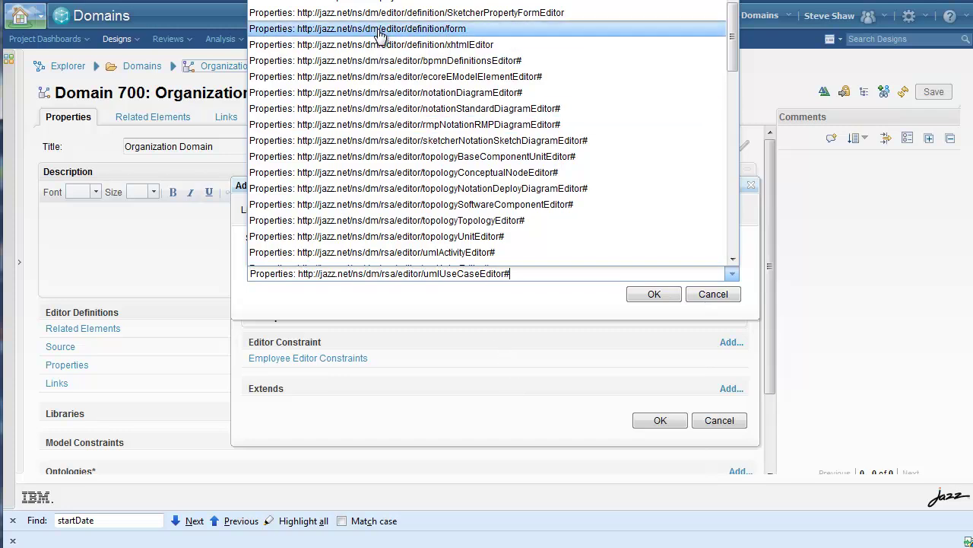
left_click(380, 29)
left_click(652, 294)
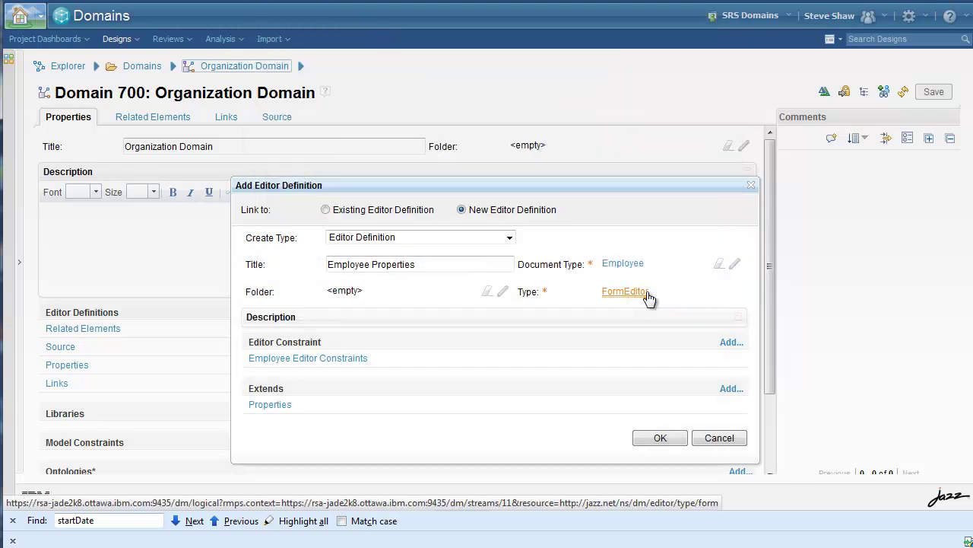
left_click(660, 439)
left_click(935, 93)
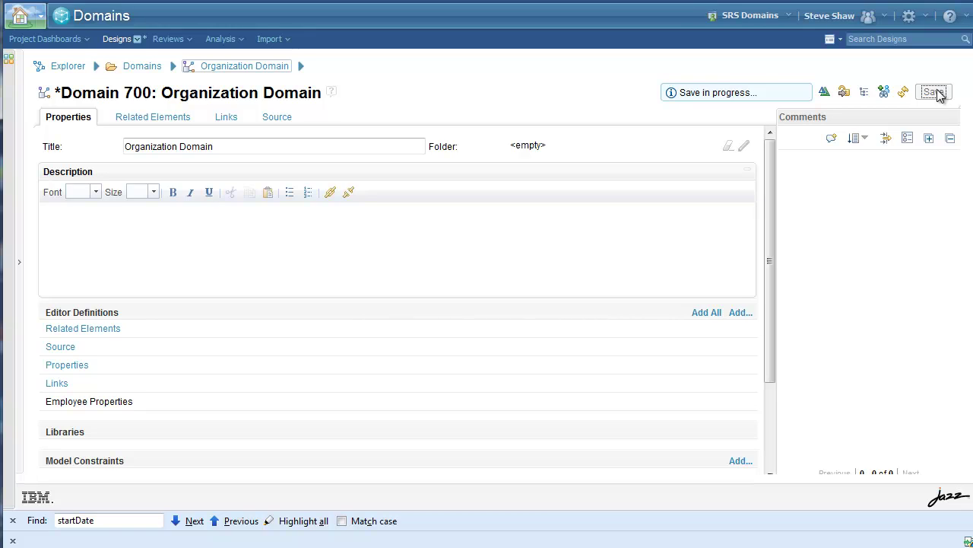
- Create a snapshot of the SRS Domains configuration named "Org with EC"
left_click(790, 17)
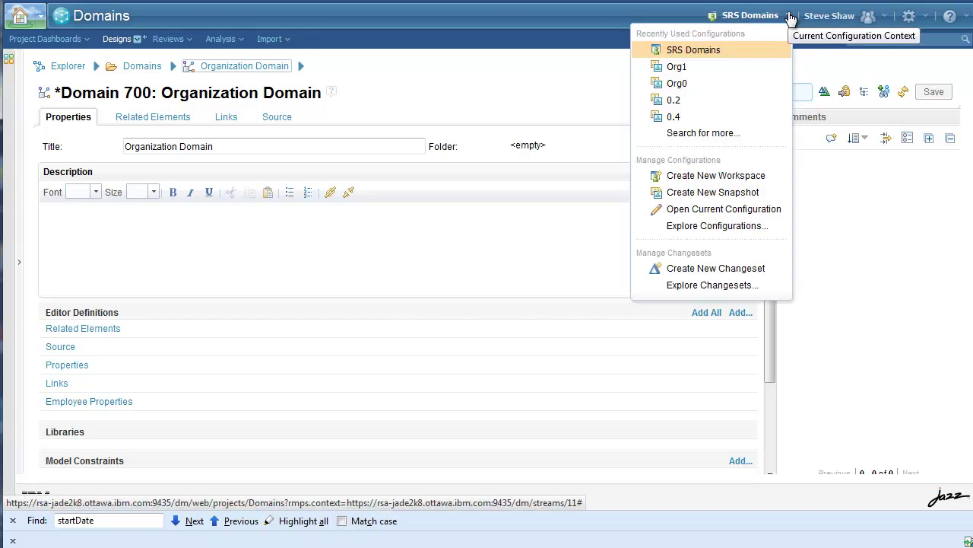
left_click(734, 193)
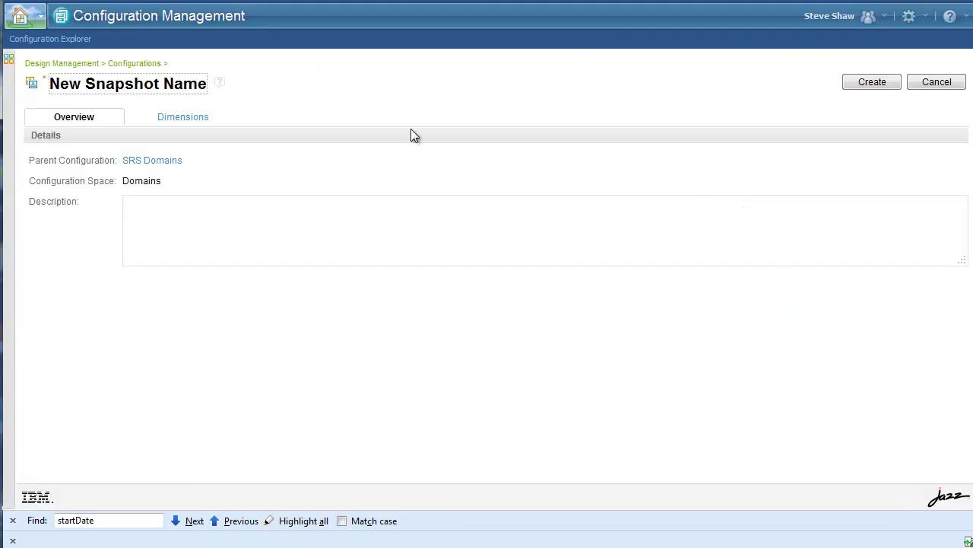
left_click(175, 82)
type("Or")
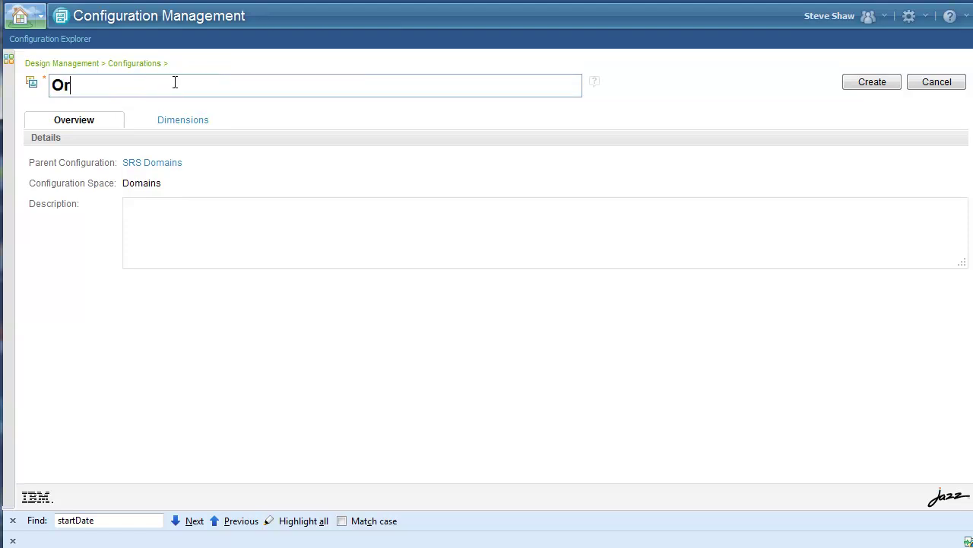
type("g with EC")
left_click(871, 82)
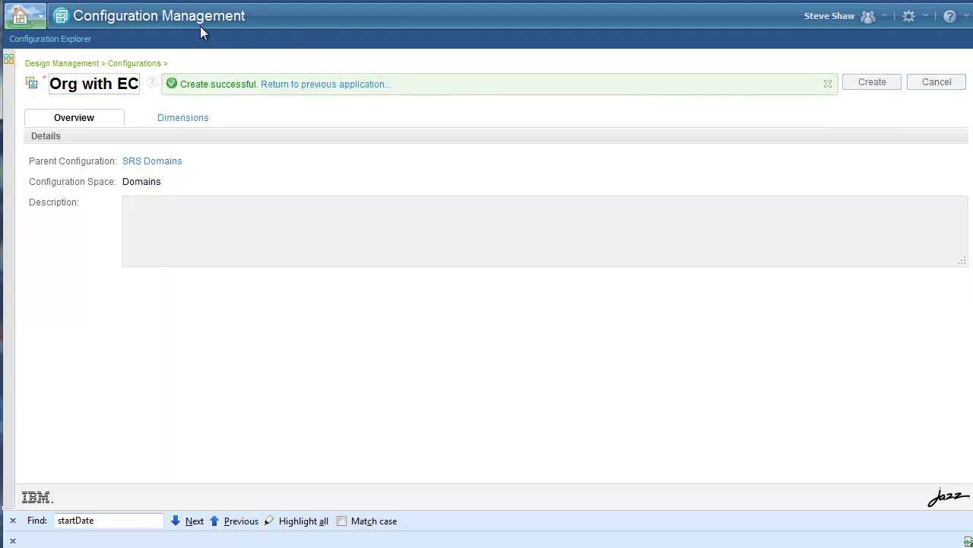
- In the Test Organization project's domain settings, set the Organization Domain's version to "Org with EC"
left_click(41, 21)
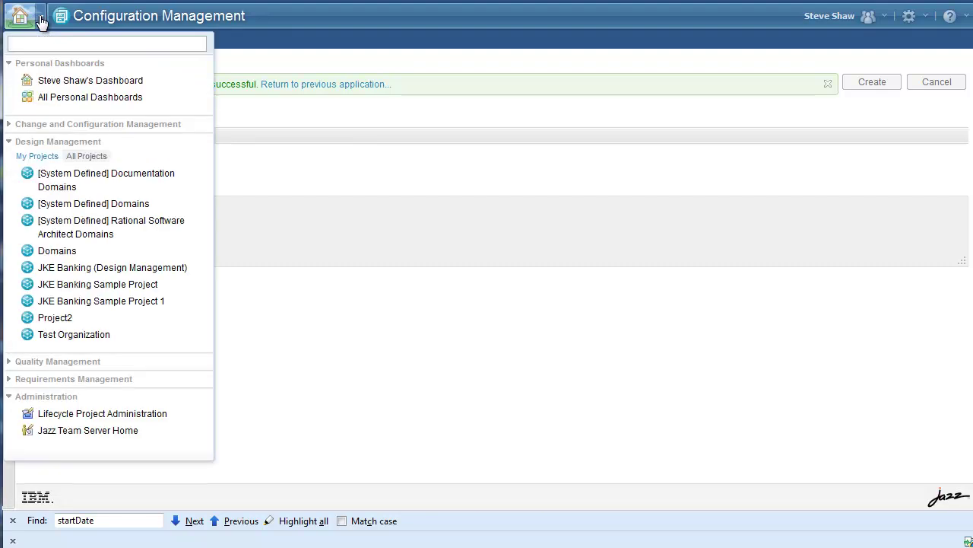
left_click(62, 336)
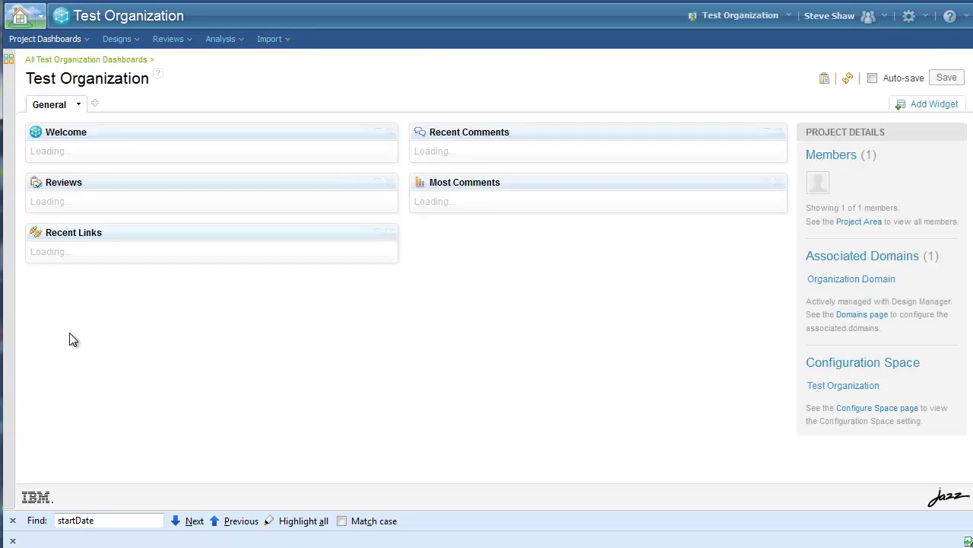
left_click(910, 16)
left_click(888, 36)
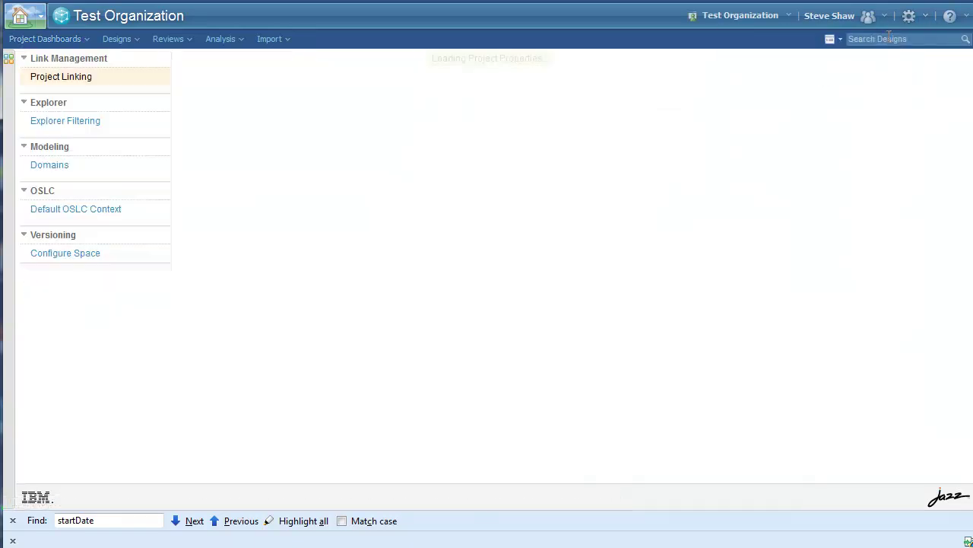
left_click(50, 164)
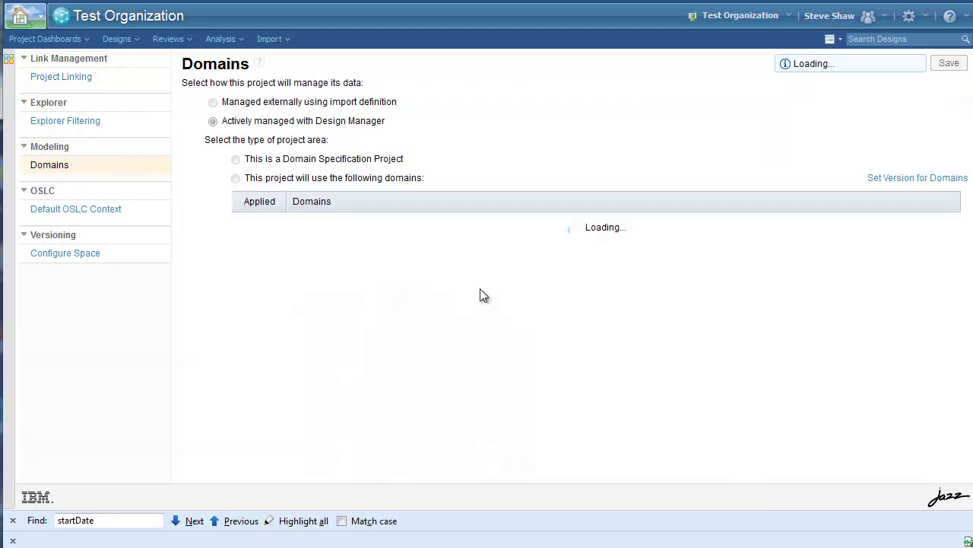
left_click(898, 181)
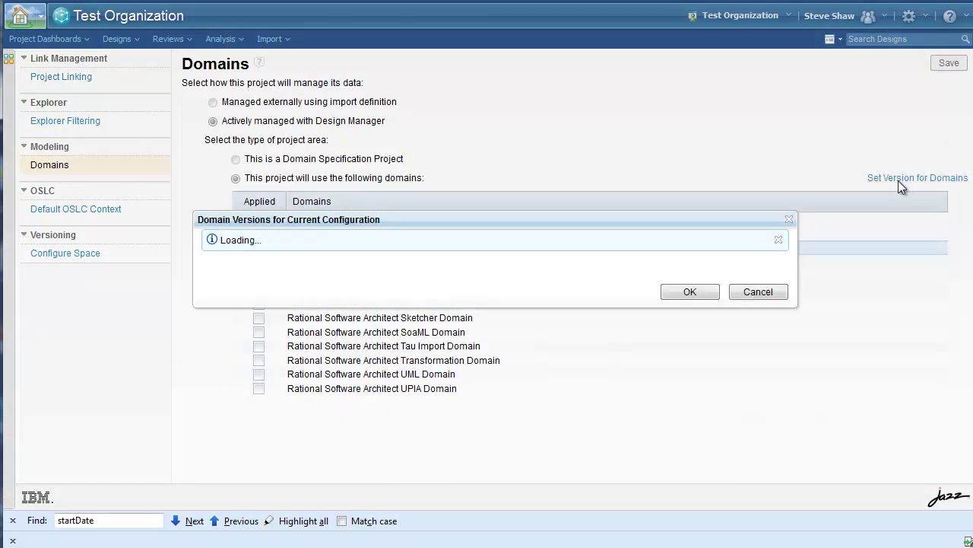
left_click(654, 301)
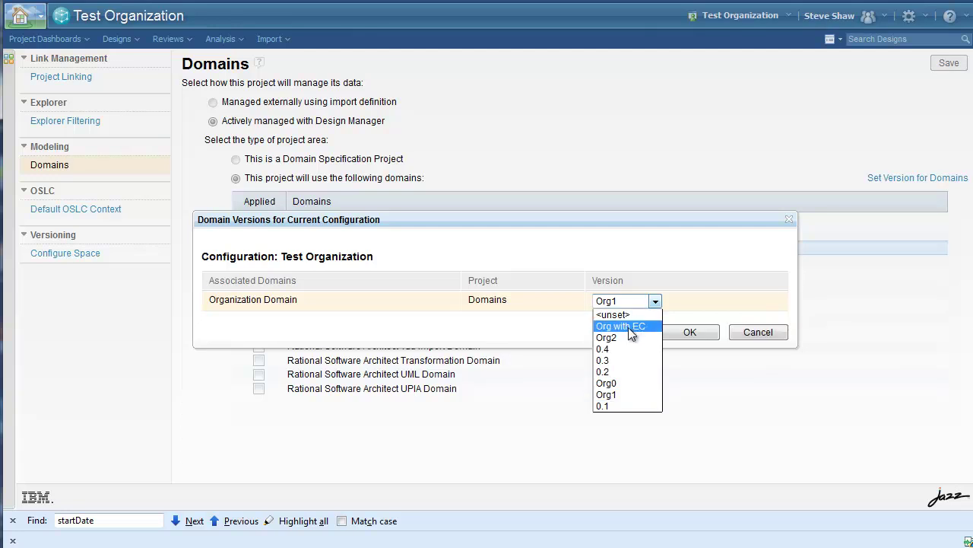
left_click(628, 327)
left_click(689, 332)
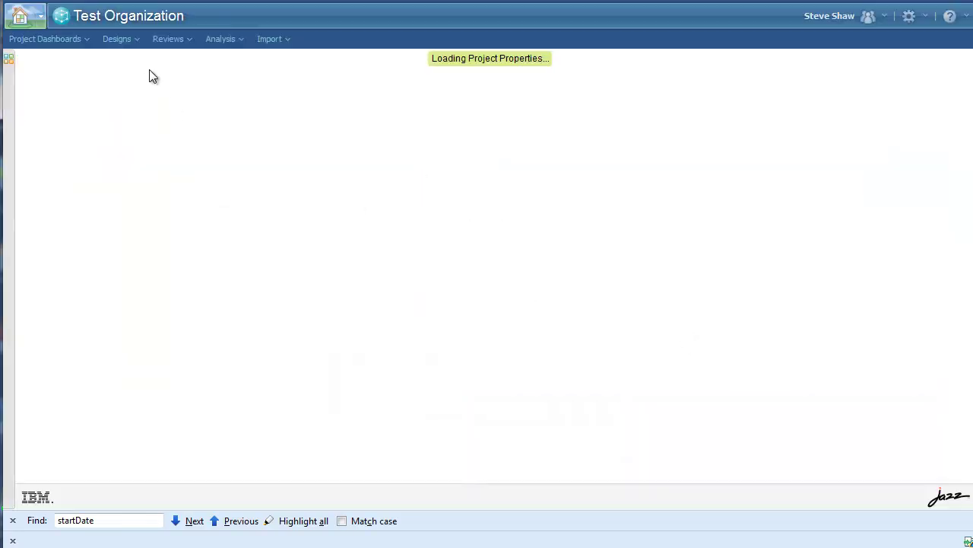
- Open the manager resource from the Test Organization Explorer and examine the layout of its Employee Properties form
left_click(138, 40)
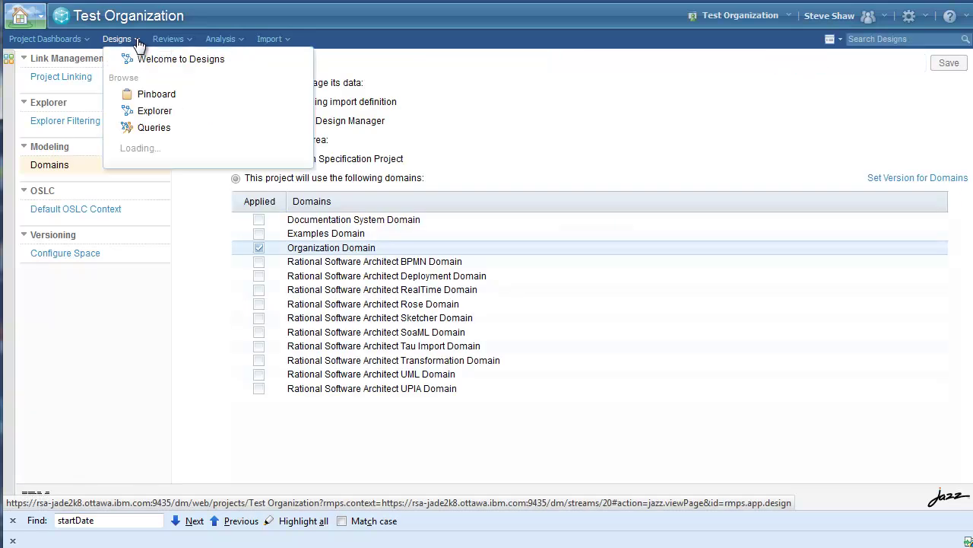
left_click(145, 111)
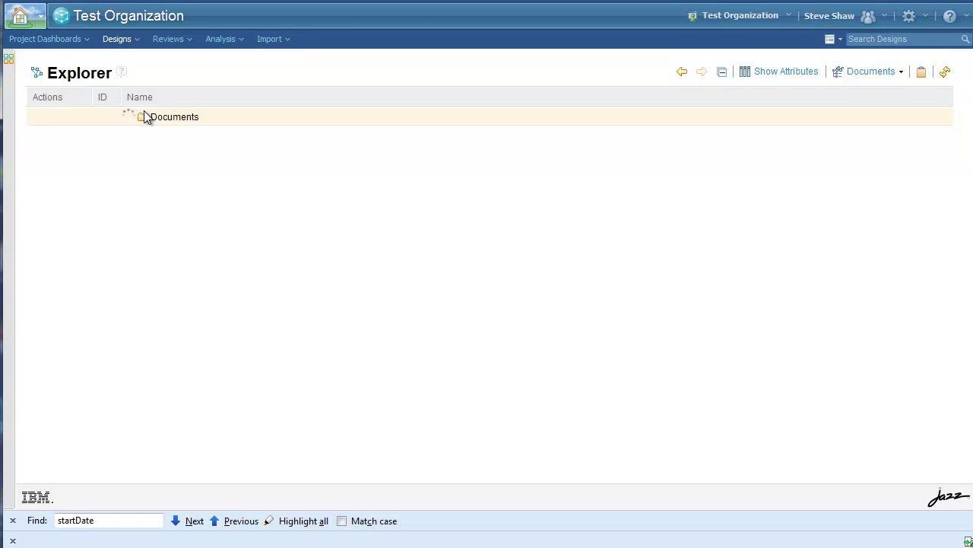
mouse_move(169, 161)
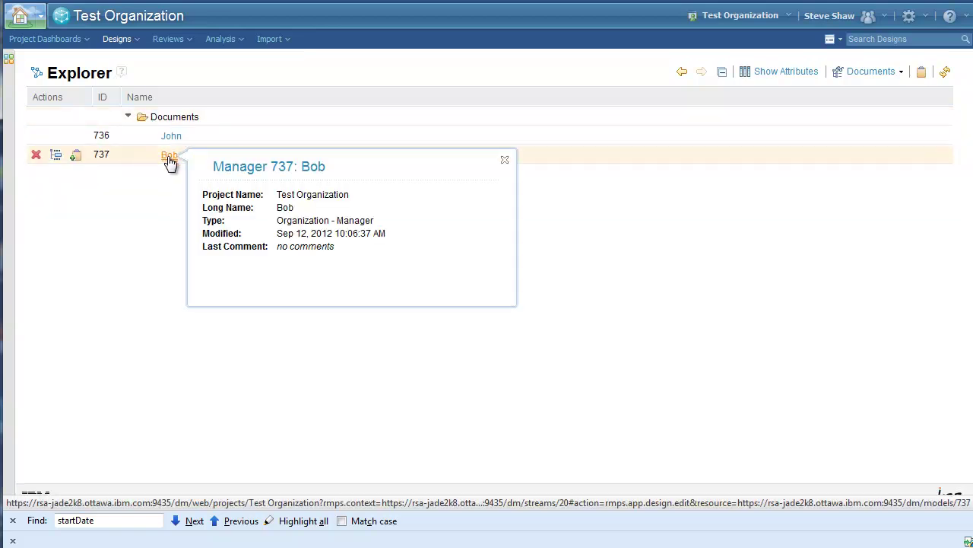
left_click(169, 156)
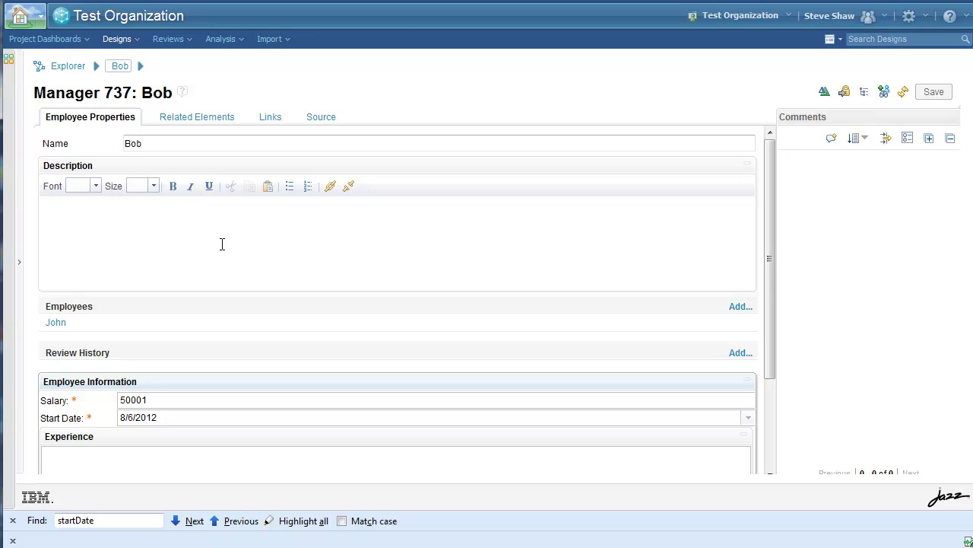
left_click_drag(764, 232, 771, 312)
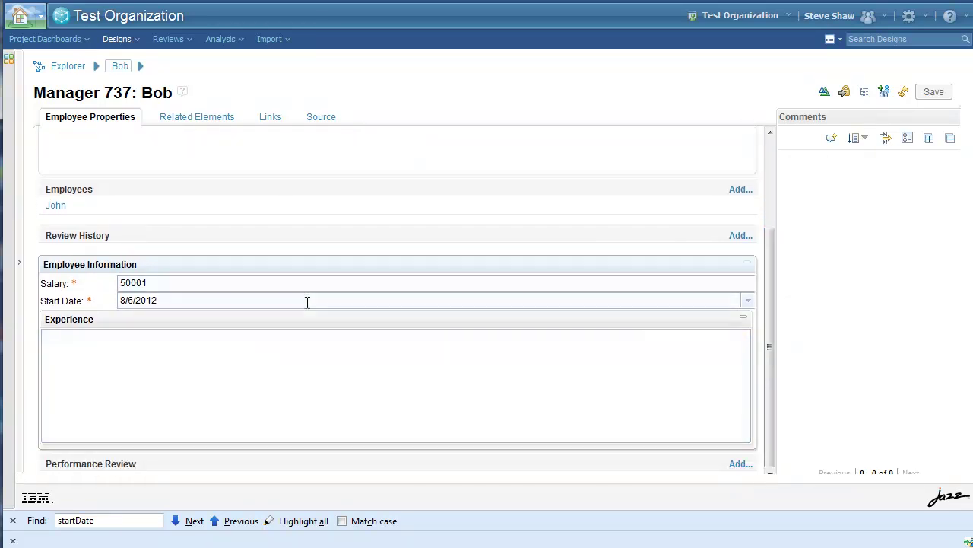
left_click_drag(770, 366, 774, 242)
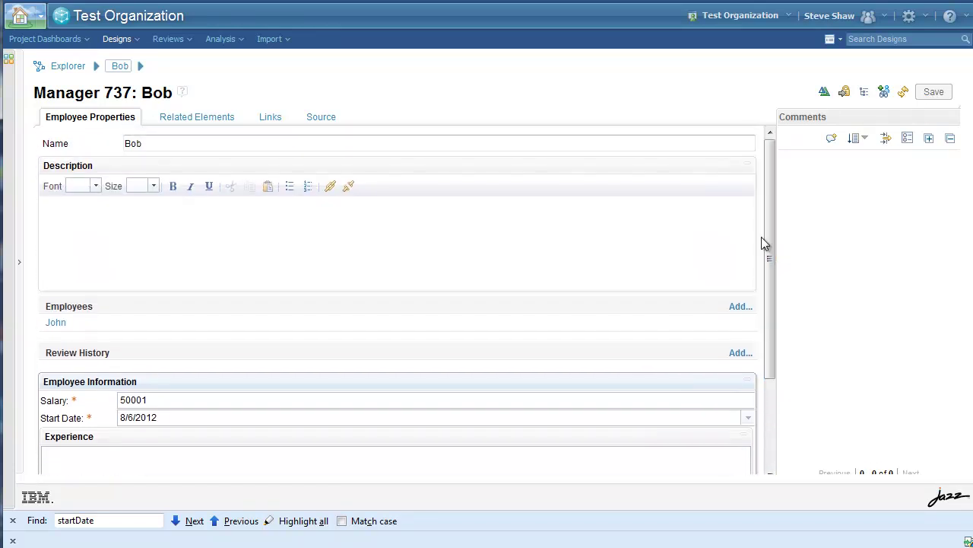
- List the resources available under Explorer from the manager resource's breadcrumb trail
left_click(96, 66)
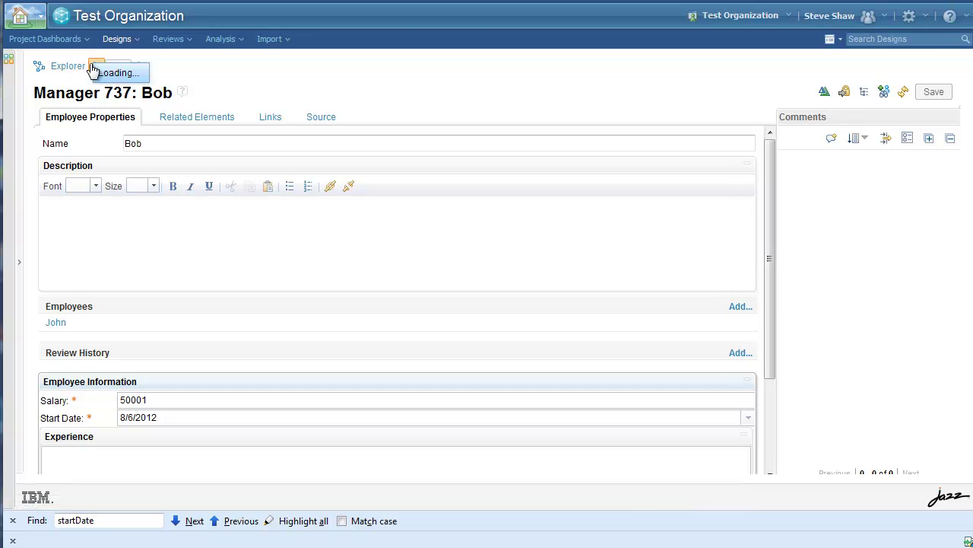